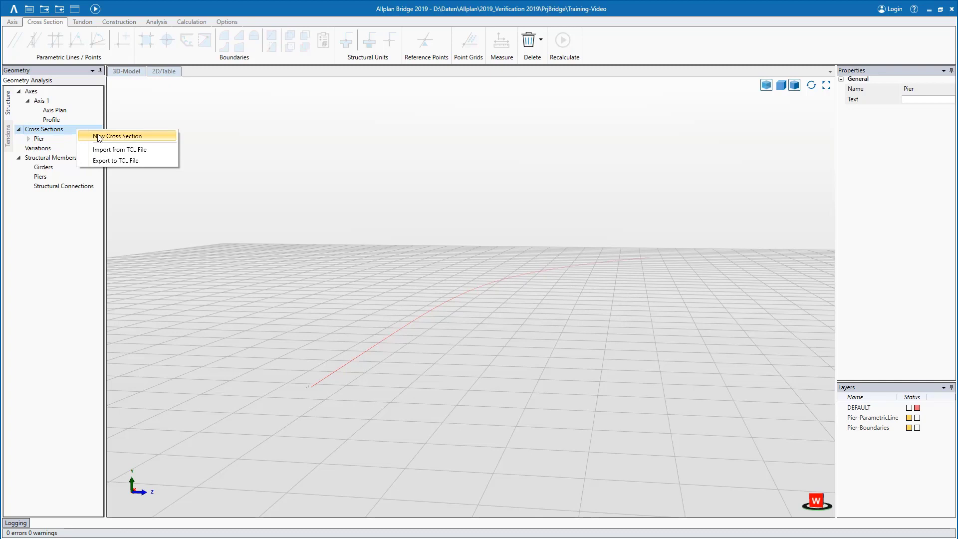
# - Create a new cross section named MG-Box
pyautogui.click(98, 136)
pyautogui.press('Return')
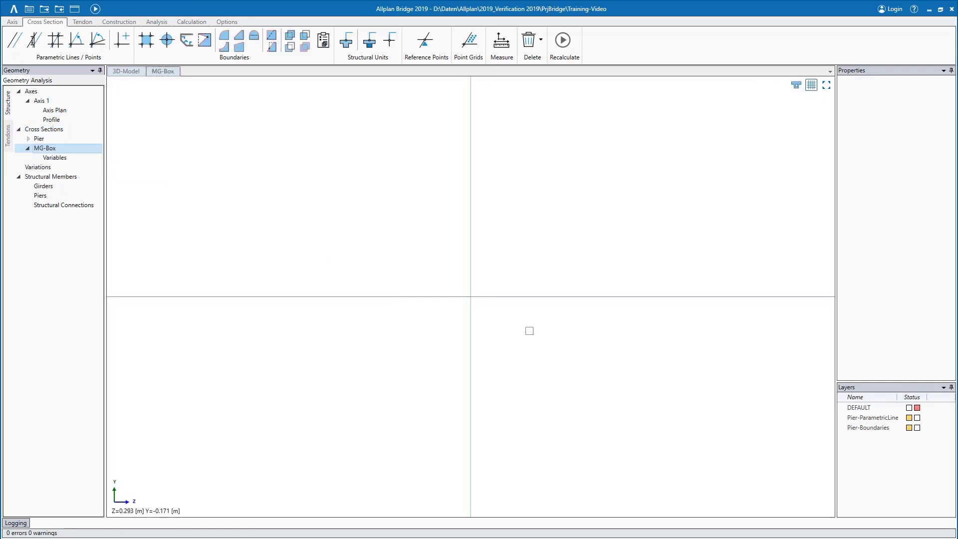
# - Add a layer named MG-Box-Lines and make it the active layer
pyautogui.rightClick(864, 443)
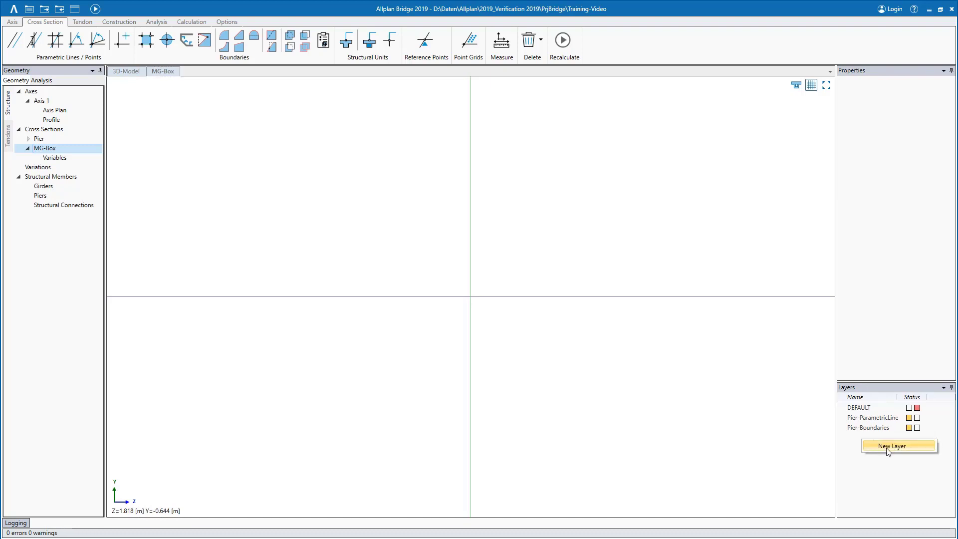
pyautogui.click(888, 451)
pyautogui.write('MG-Box-Line')
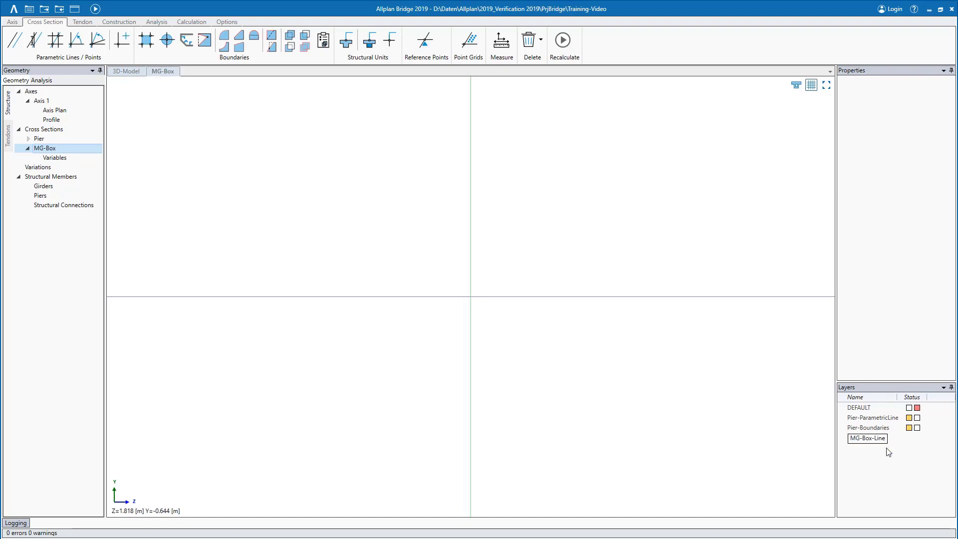
pyautogui.write('s')
pyautogui.press('Return')
pyautogui.click(919, 440)
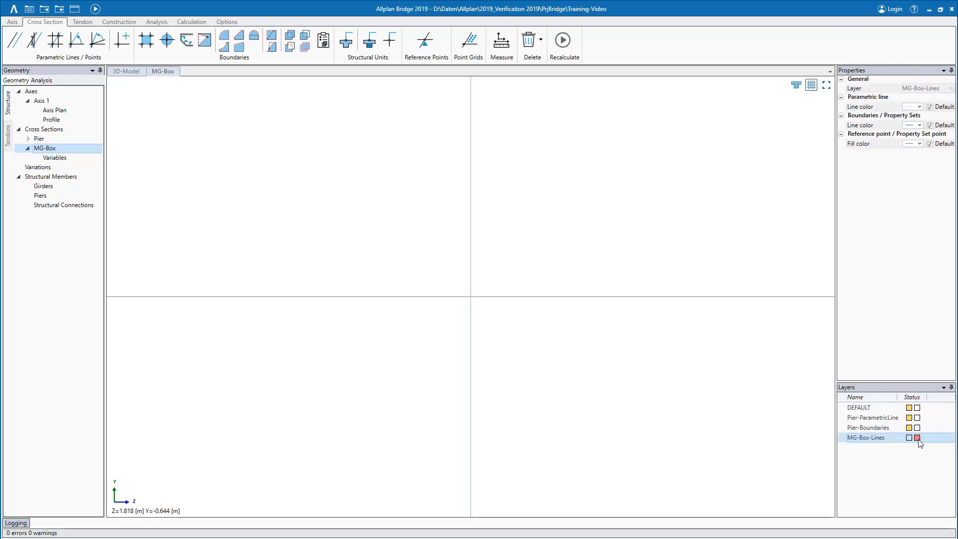
# - Create parallel lines about 7 m from the vertical Y axis, one on each side
pyautogui.click(471, 209)
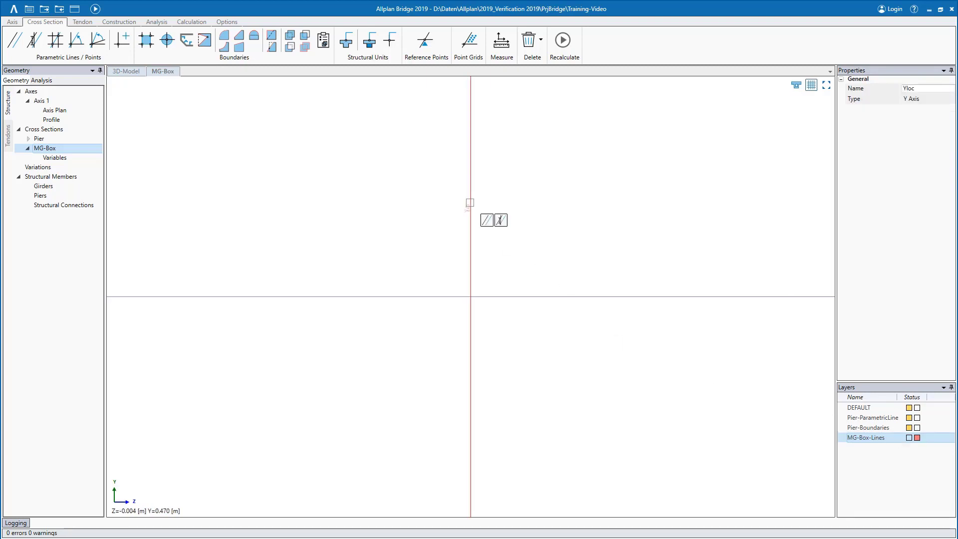
pyautogui.click(487, 220)
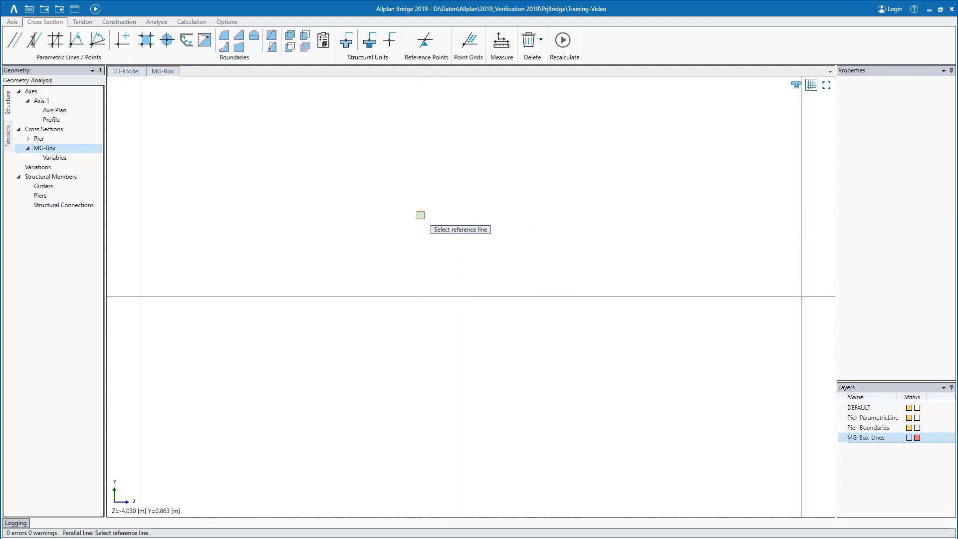
pyautogui.click(803, 200)
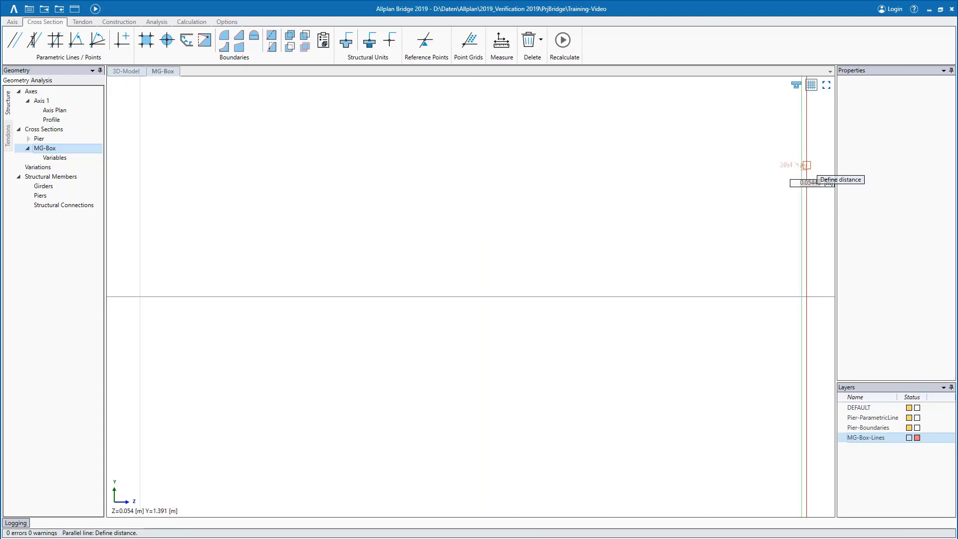
pyautogui.press('Escape')
# - Add two more parallel lines about 3.7 m from the vertical axis, one on each side
pyautogui.click(470, 235)
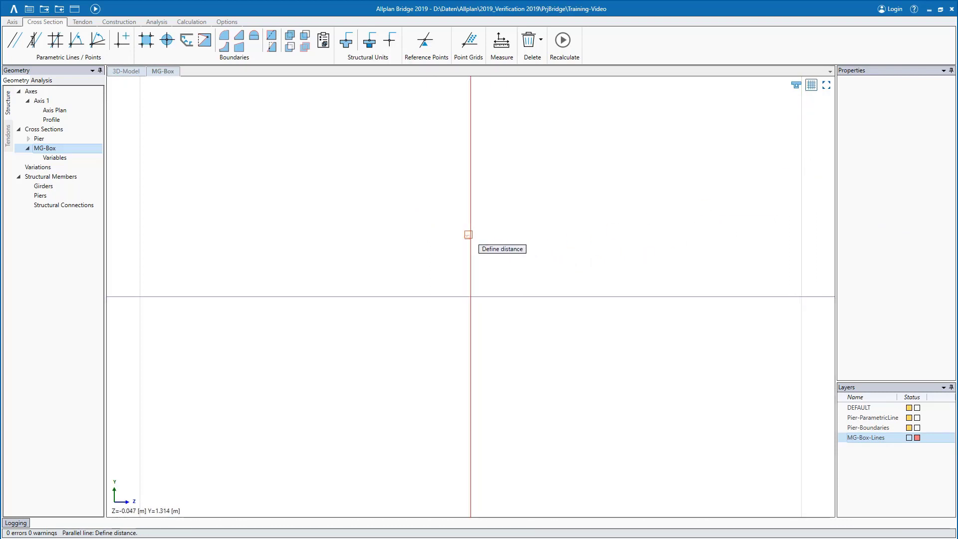
pyautogui.press('Return')
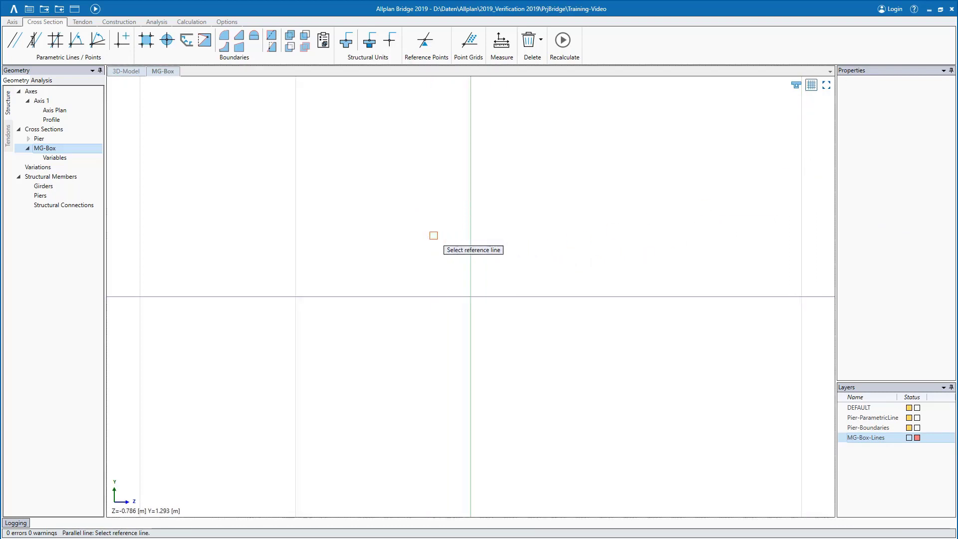
pyautogui.click(471, 235)
pyautogui.press('Return')
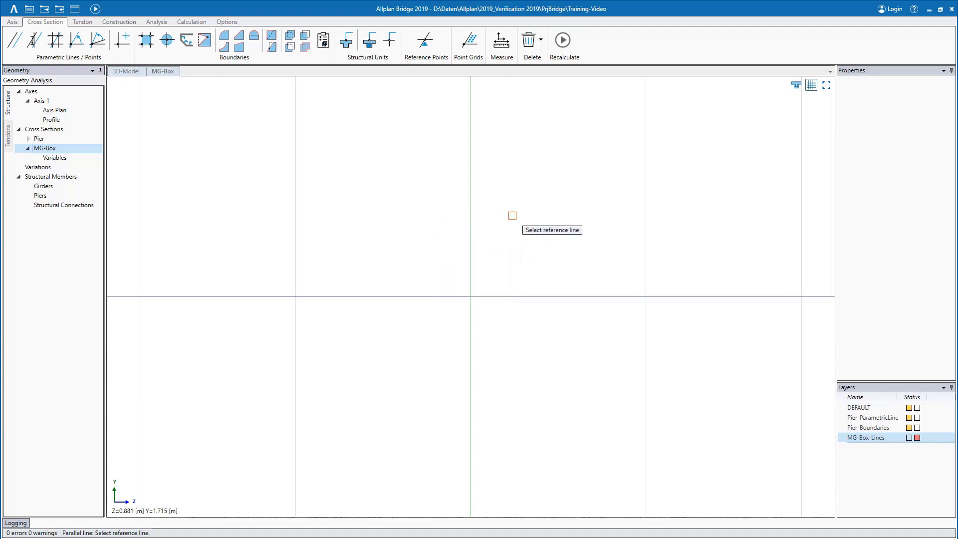
# - Add an inner pair of parallel lines about 1.25 m from the vertical axis, one on each side
pyautogui.click(471, 235)
pyautogui.write('1.2')
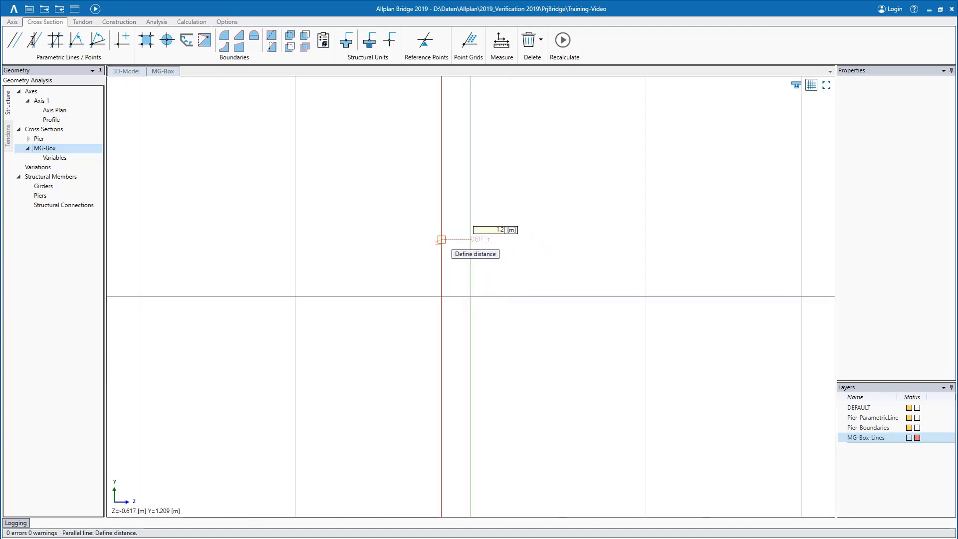
pyautogui.press('Return')
pyautogui.click(471, 236)
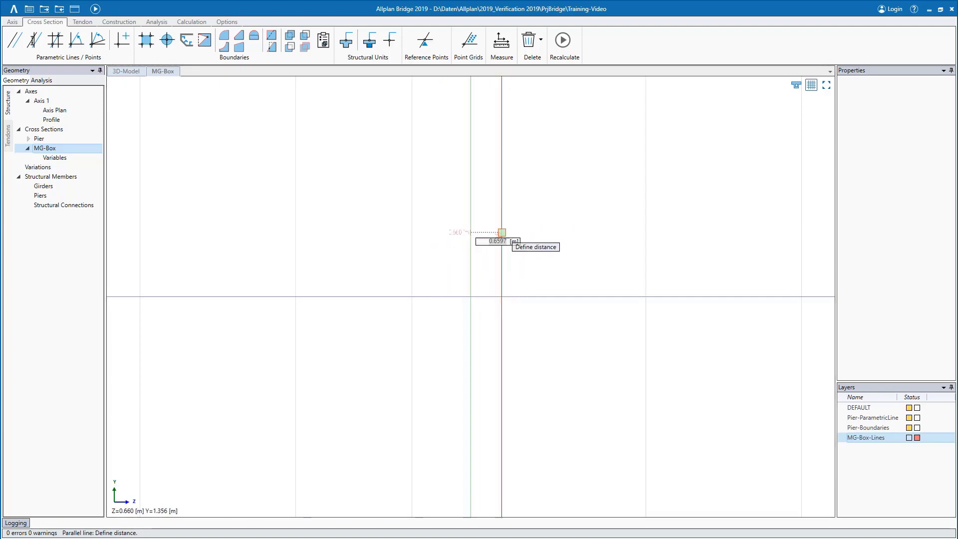
pyautogui.press('Return')
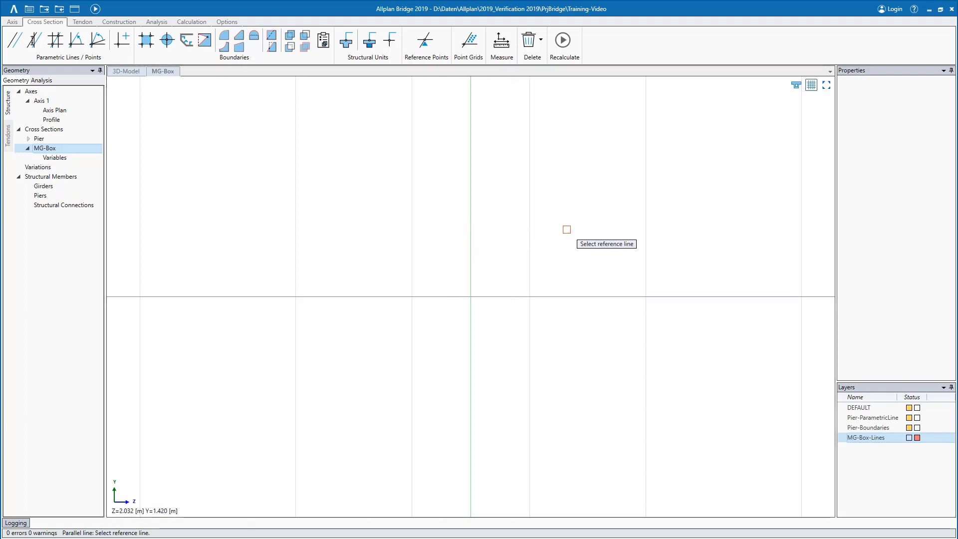
# - Create a parallel line 1.3 m outside the right-hand 3.7 m line and give it its own line color
pyautogui.click(645, 233)
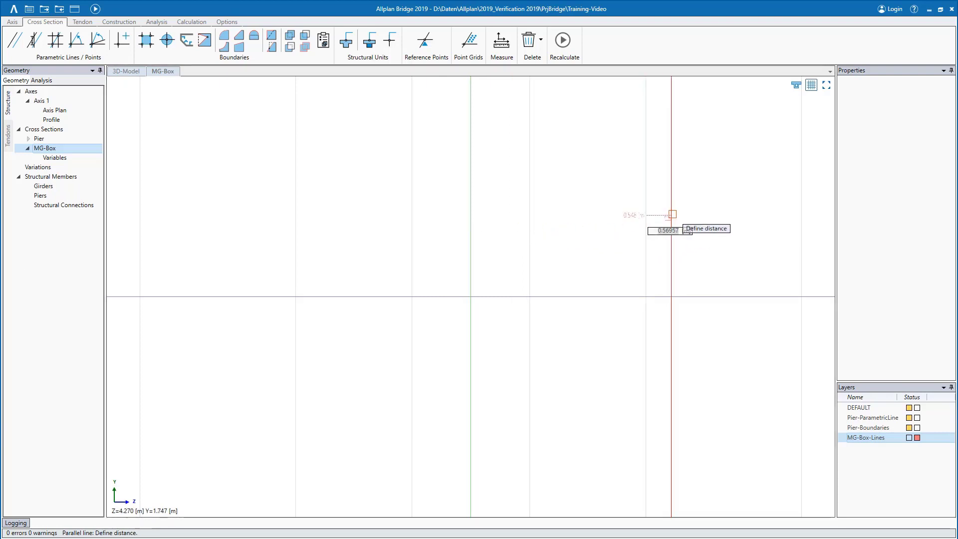
pyautogui.press('Return')
pyautogui.press('Escape')
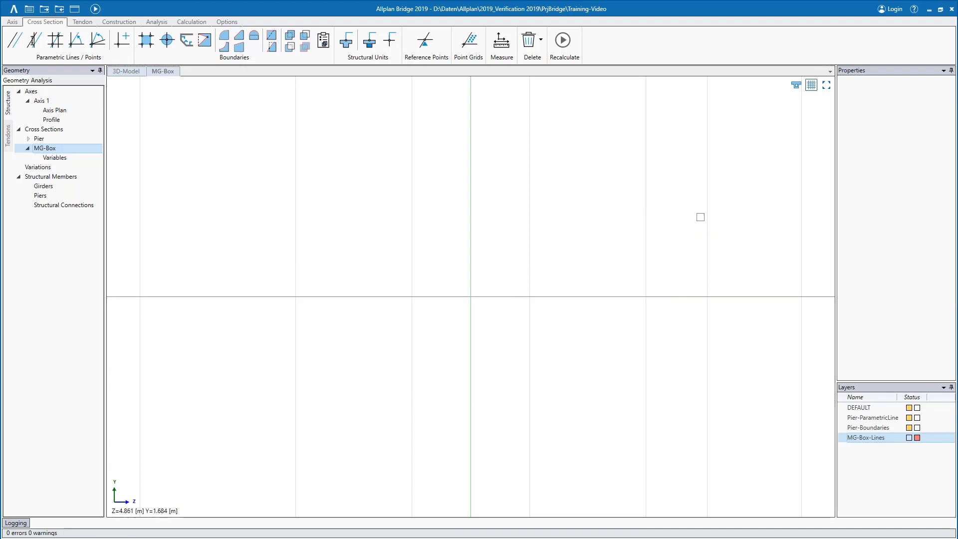
pyautogui.click(706, 217)
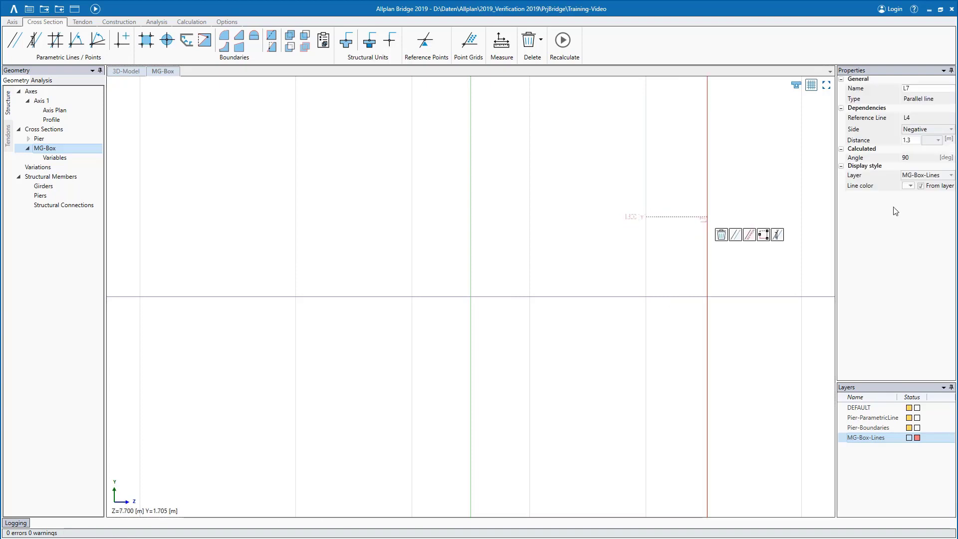
pyautogui.click(912, 187)
pyautogui.click(913, 222)
pyautogui.click(752, 200)
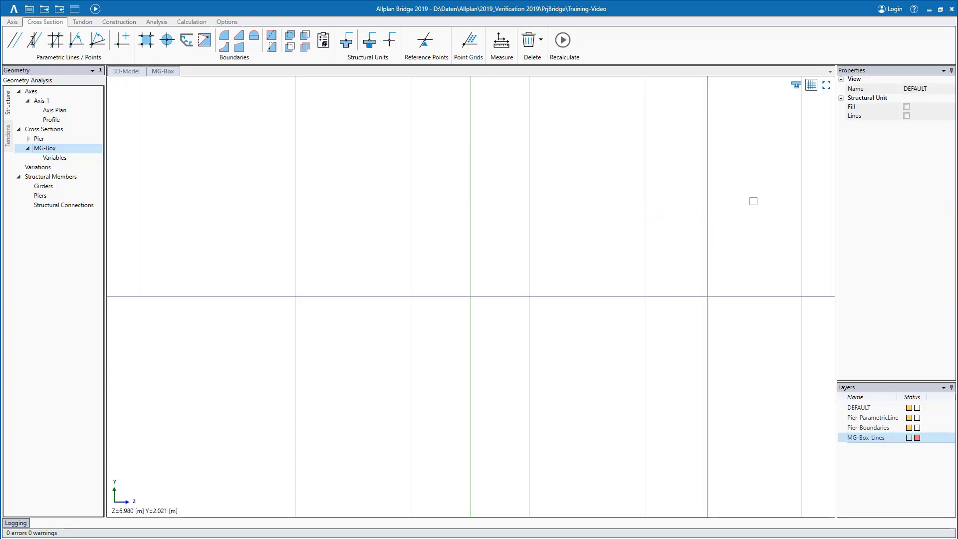
# - Draw lines by angle: -8% through the axis origin, and 2.5% through its intersection with the vertical line offset 1.3 m
pyautogui.click(84, 44)
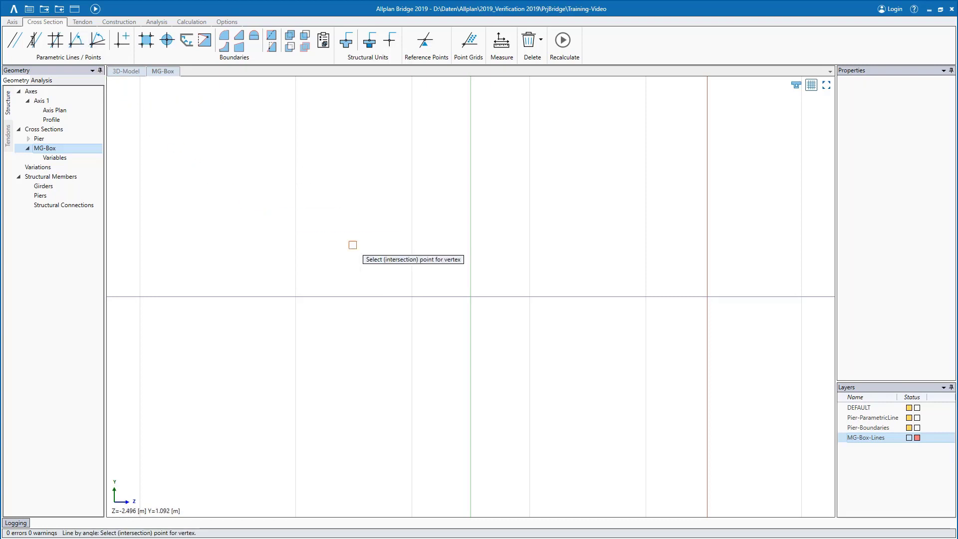
pyautogui.click(472, 296)
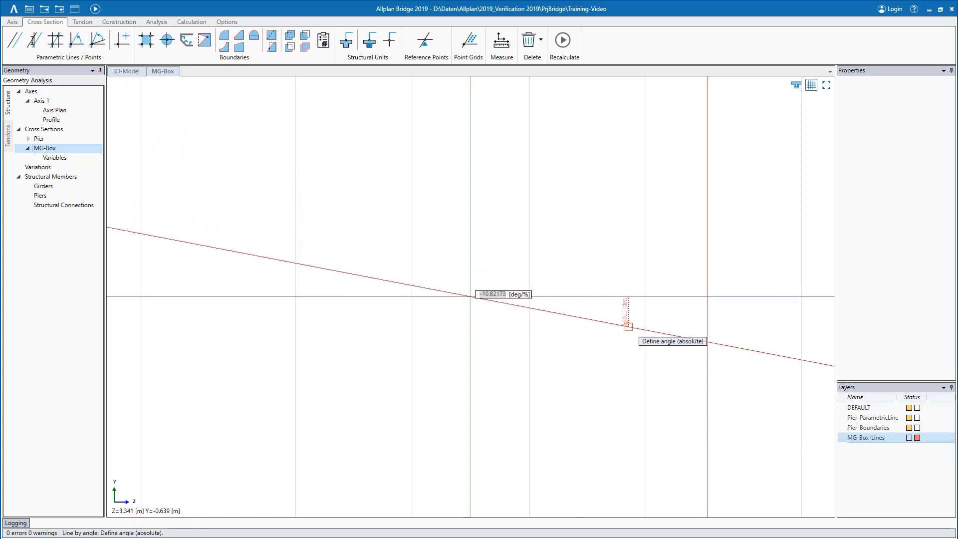
pyautogui.write('-8')
pyautogui.press('Return')
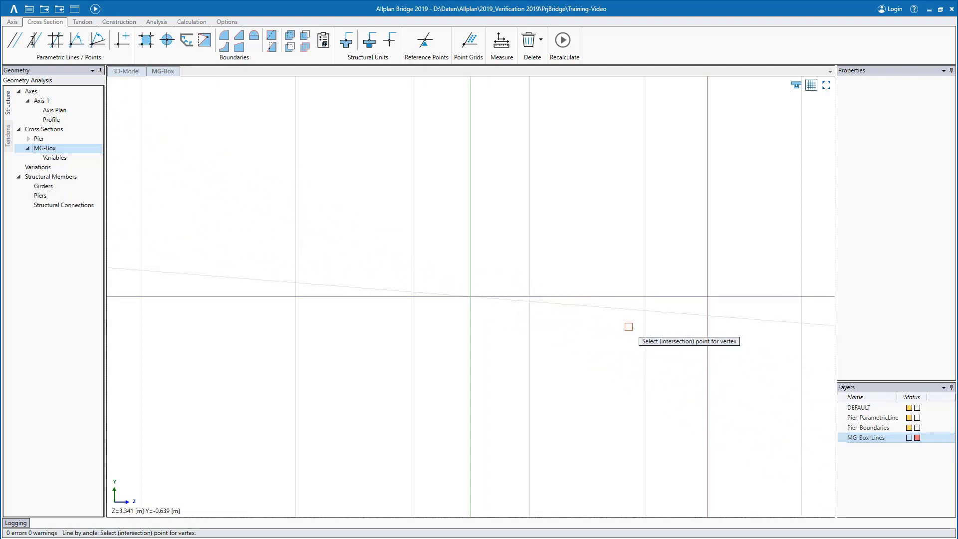
pyautogui.click(707, 316)
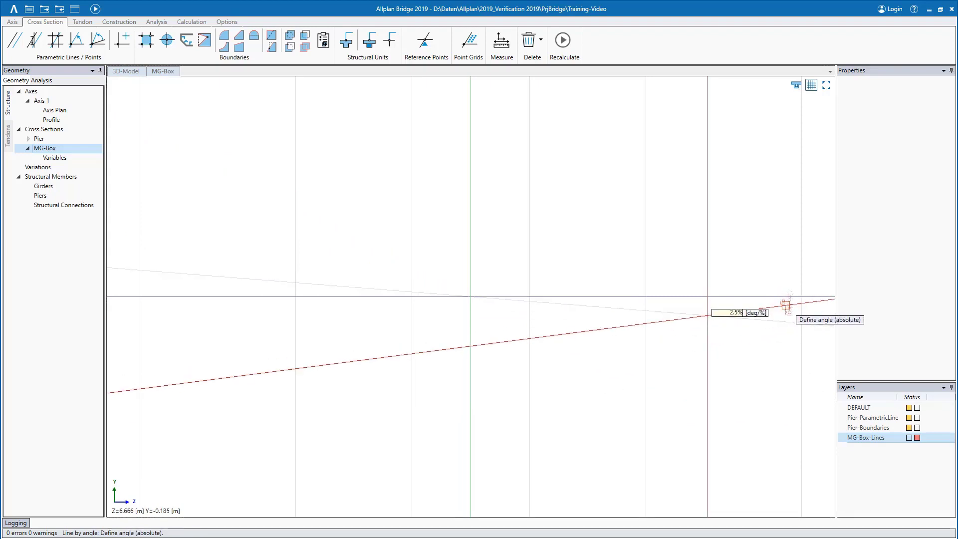
pyautogui.press('Return')
# - Set the line color of both the 2.5% and the -8% slope lines to orange instead of the layer color
pyautogui.click(787, 312)
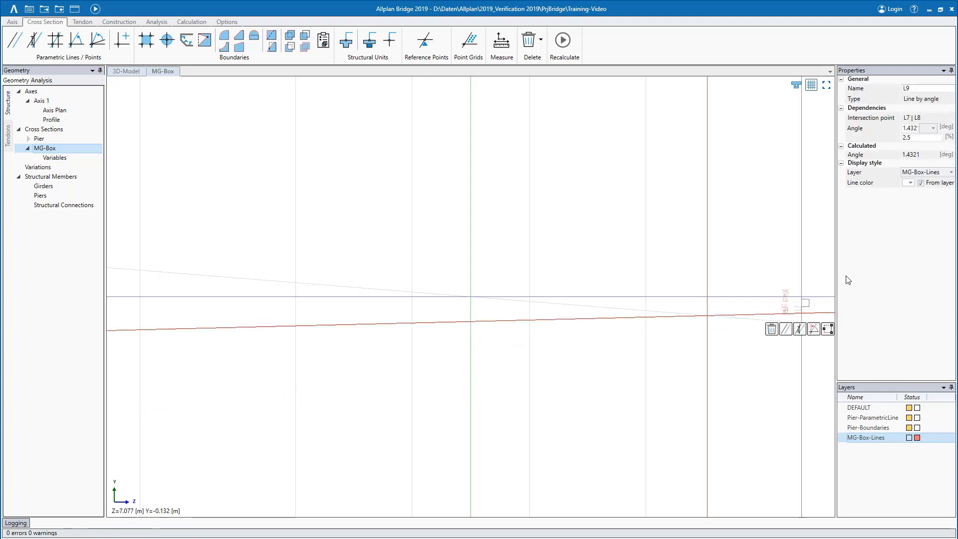
pyautogui.click(910, 183)
pyautogui.click(954, 220)
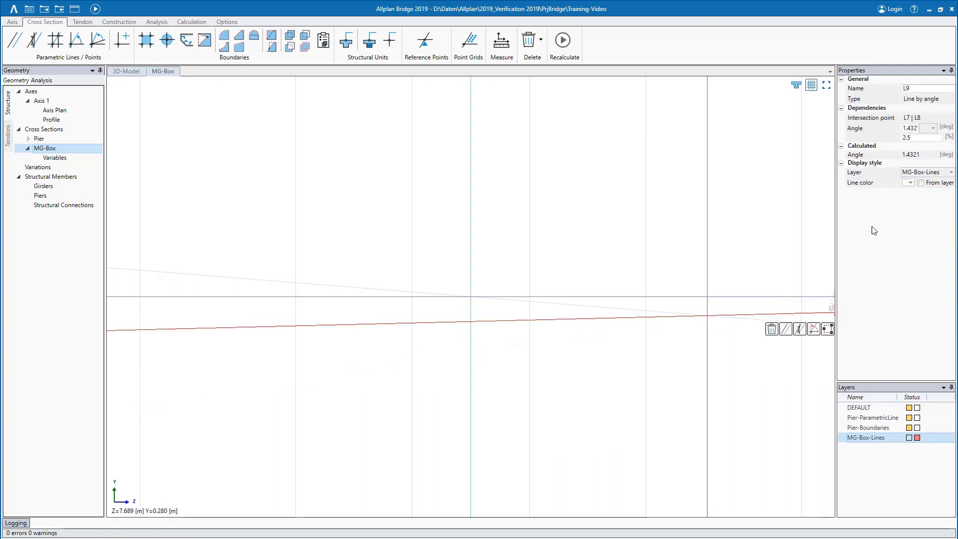
pyautogui.click(766, 245)
pyautogui.click(759, 319)
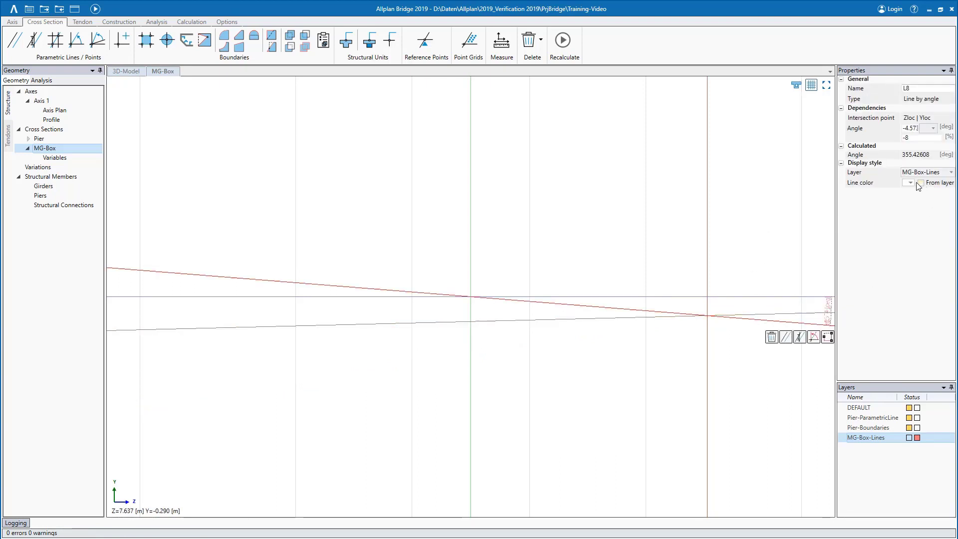
pyautogui.click(916, 183)
pyautogui.click(953, 221)
pyautogui.click(758, 227)
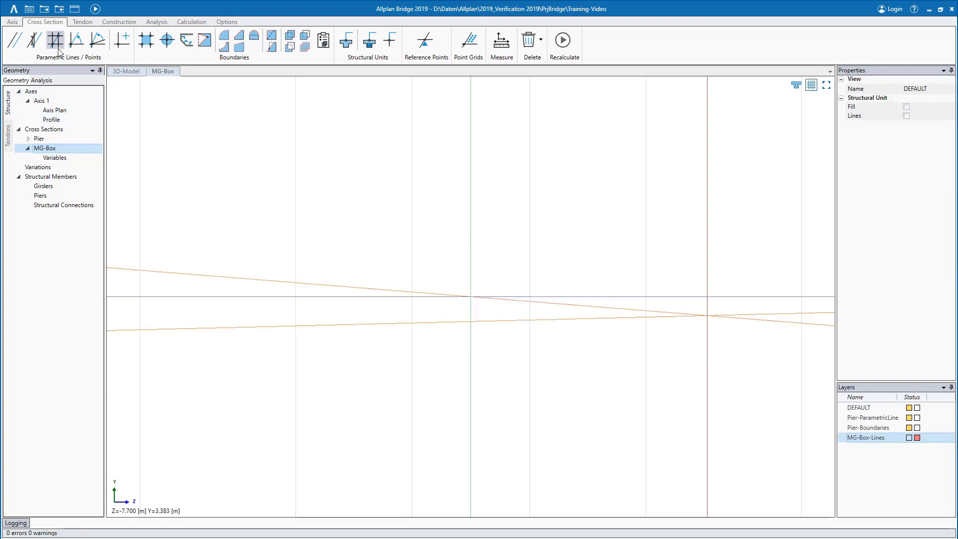
# - Draw a -80 degree line through the left 3.7 m line's intersection with the horizontal axis, and its mirrored counterpart on the right
pyautogui.click(73, 47)
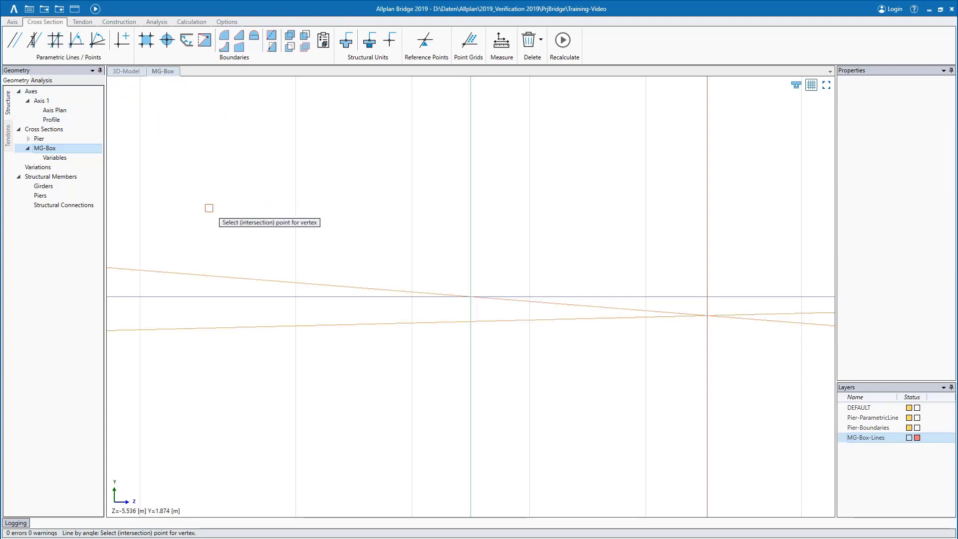
pyautogui.click(296, 297)
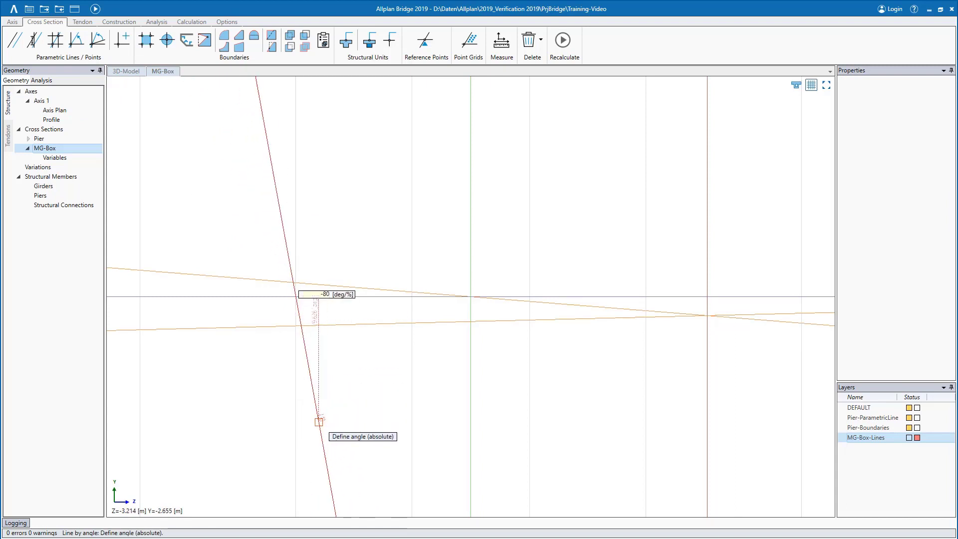
pyautogui.write('-80')
pyautogui.press('Return')
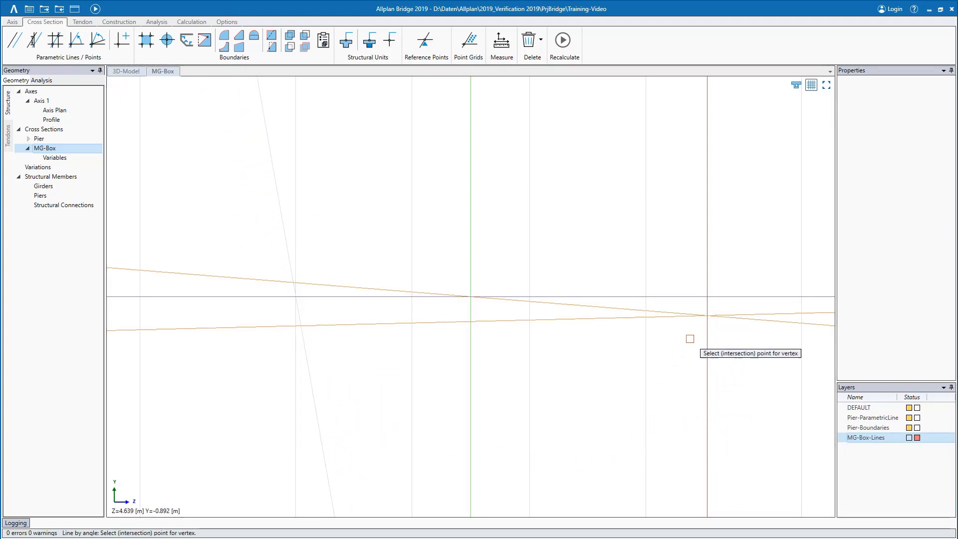
pyautogui.click(647, 297)
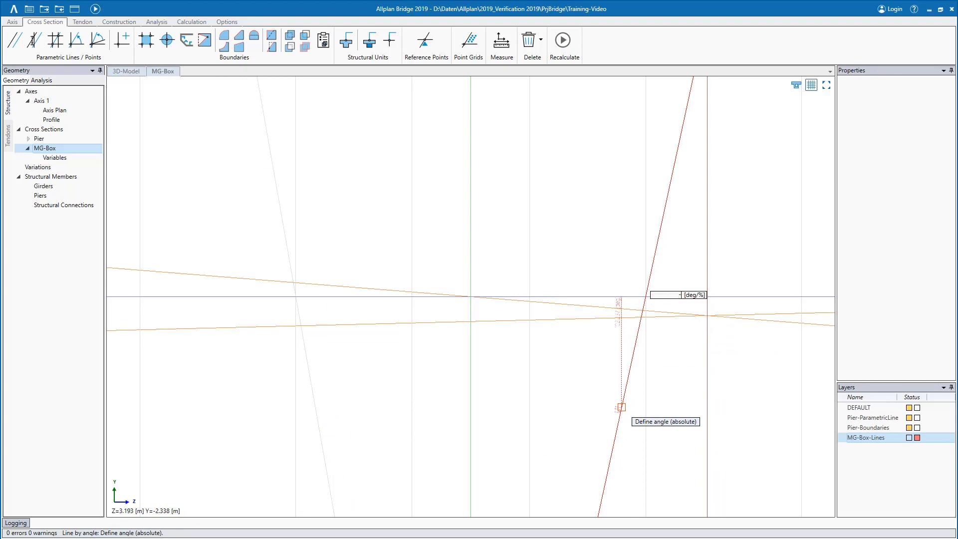
pyautogui.press('Return')
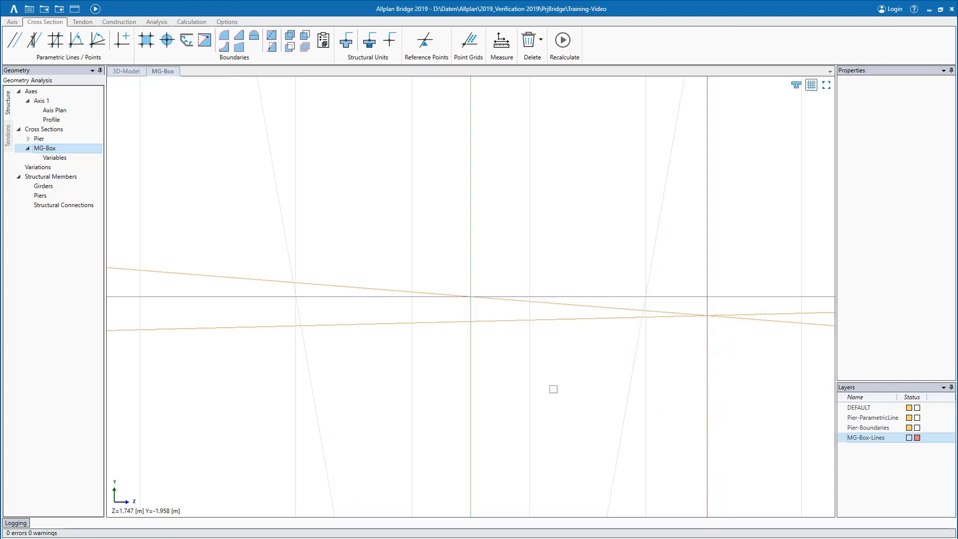
# - Create parallel lines about 3.7 m below the horizontal axis and 0.5 m below the -8% slope line
pyautogui.click(338, 294)
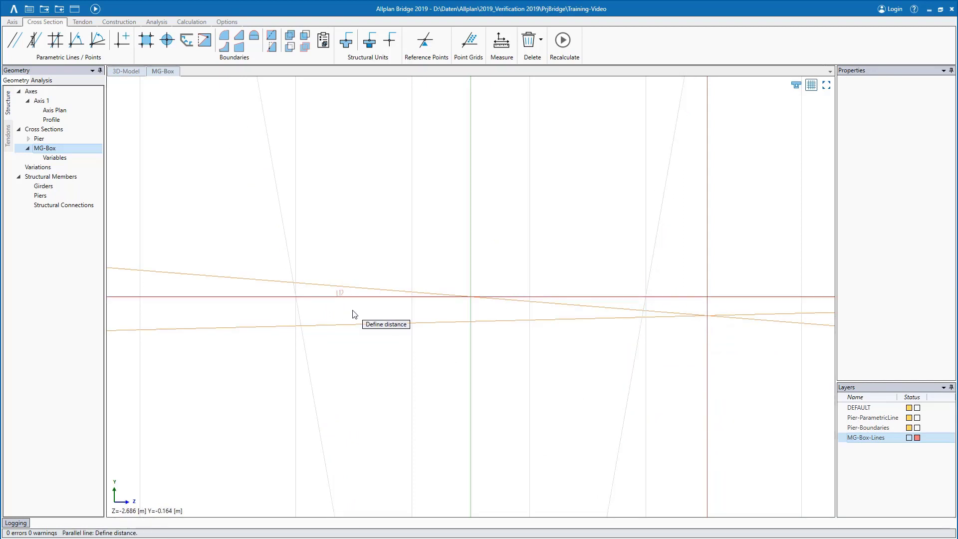
pyautogui.press('Escape')
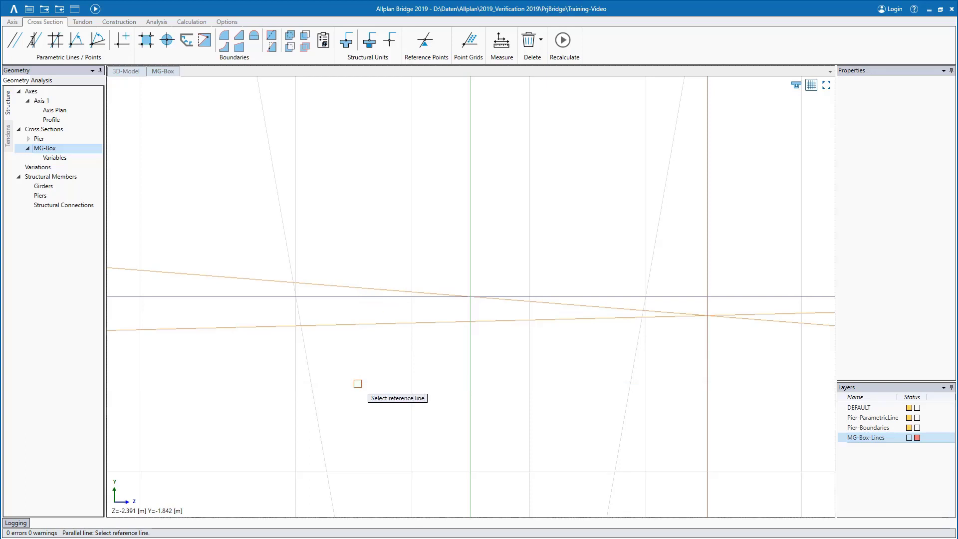
pyautogui.click(339, 286)
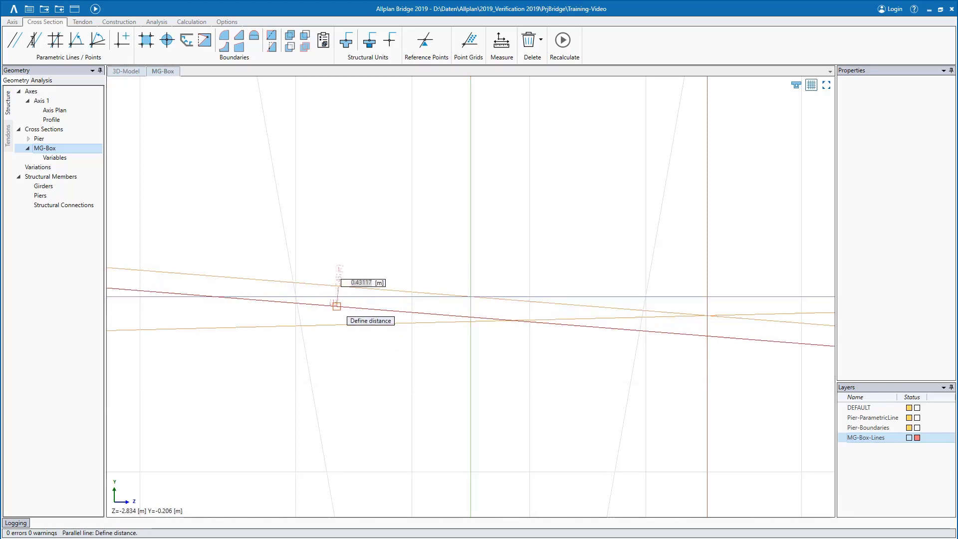
pyautogui.write('0.5')
pyautogui.press('Return')
pyautogui.press('Escape')
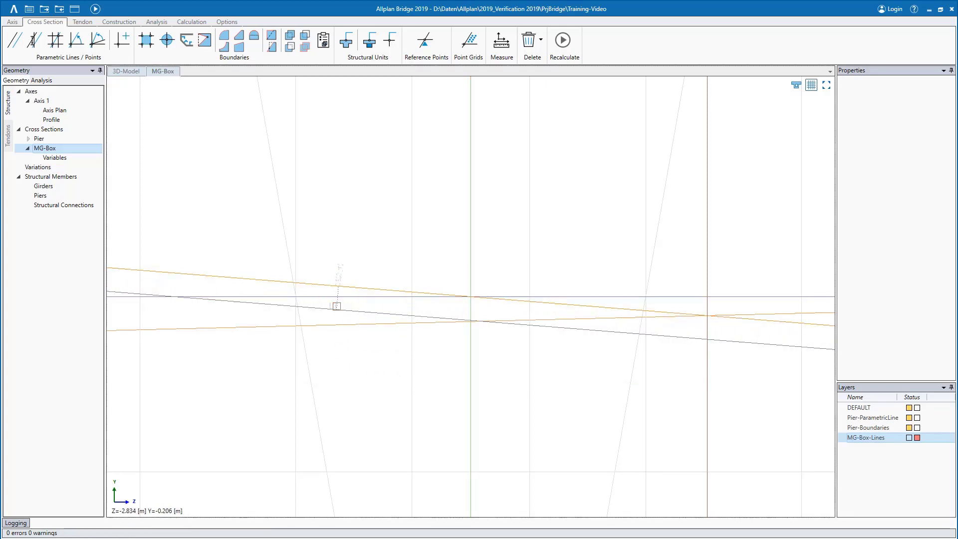
# - Place points 0.2 m below the left edge's intersection with the -8% line and the right edge's intersection with the 2.5% line
pyautogui.click(128, 45)
pyautogui.click(140, 270)
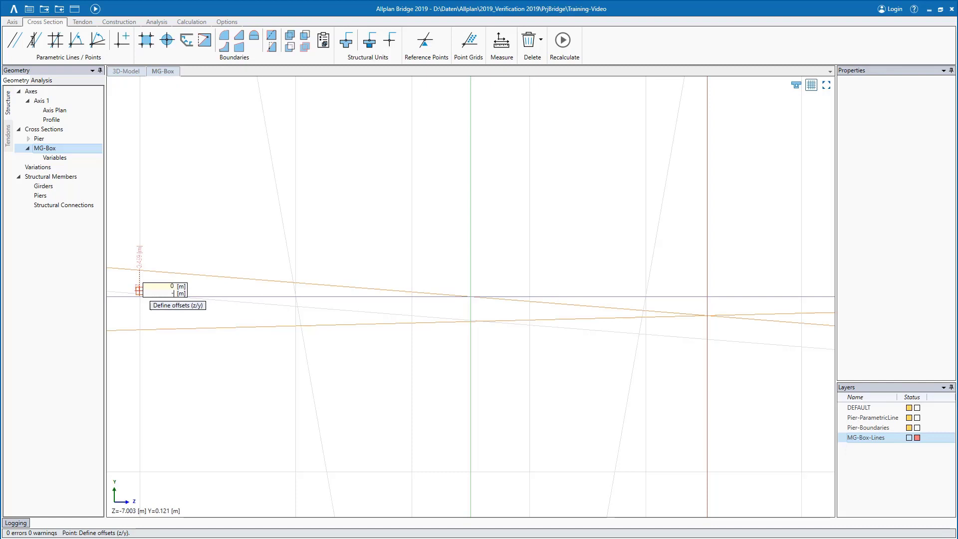
pyautogui.write('-0.2')
pyautogui.press('Return')
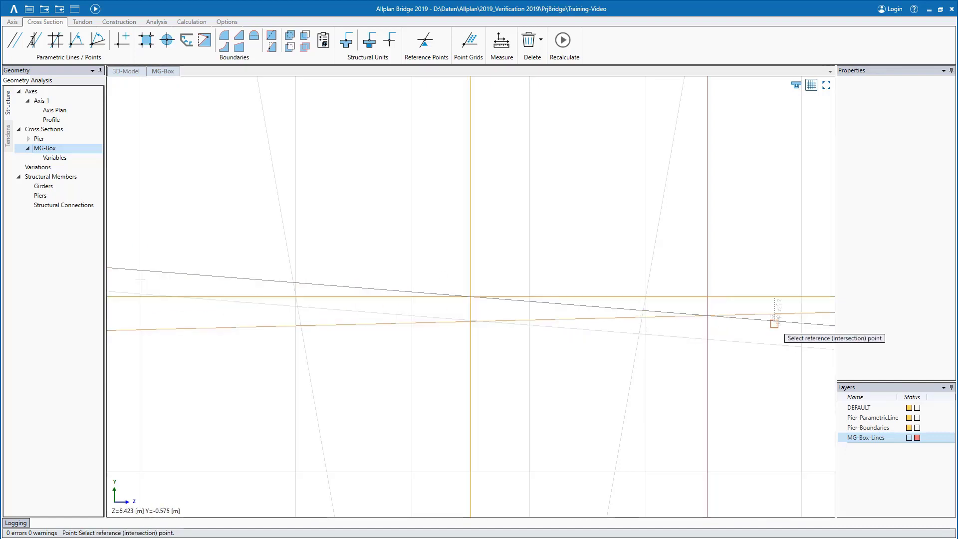
pyautogui.click(801, 324)
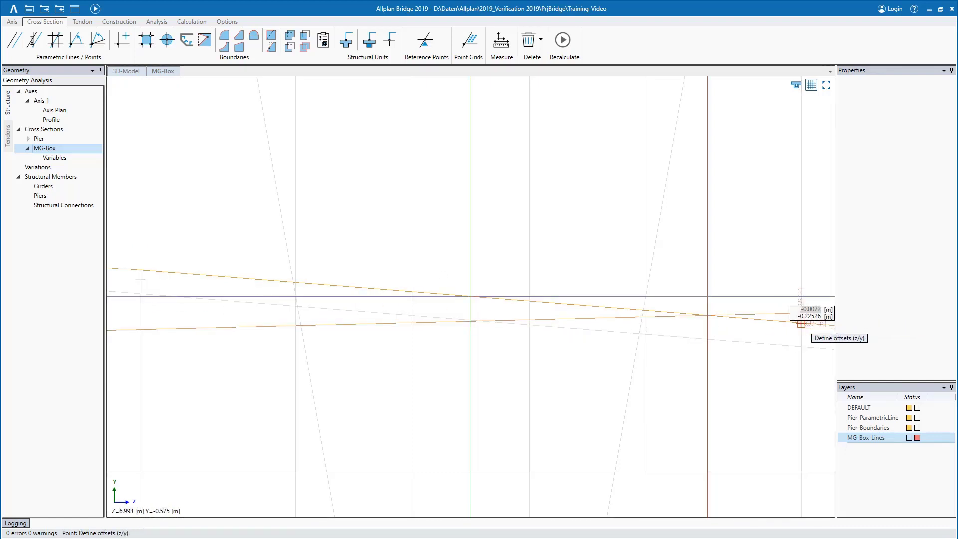
pyautogui.press('Return')
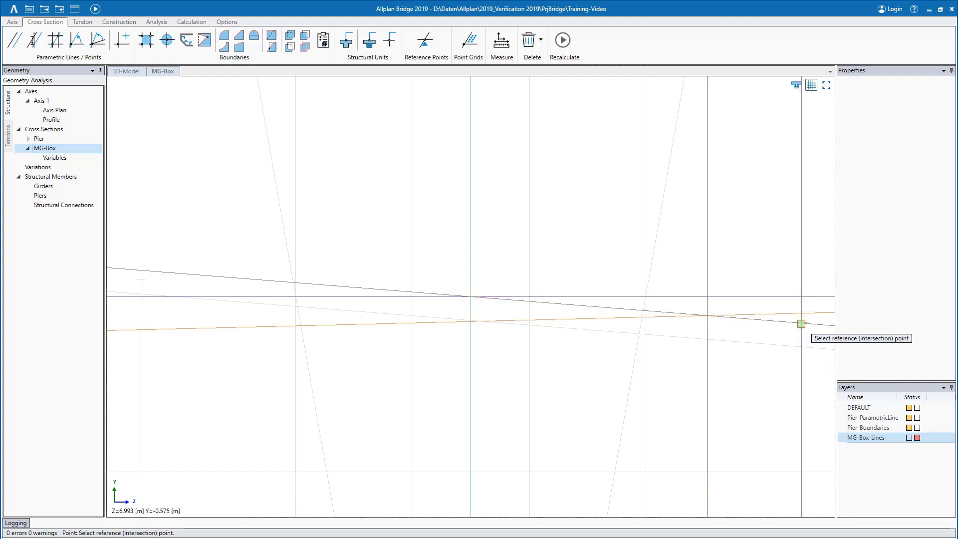
pyautogui.press('Escape')
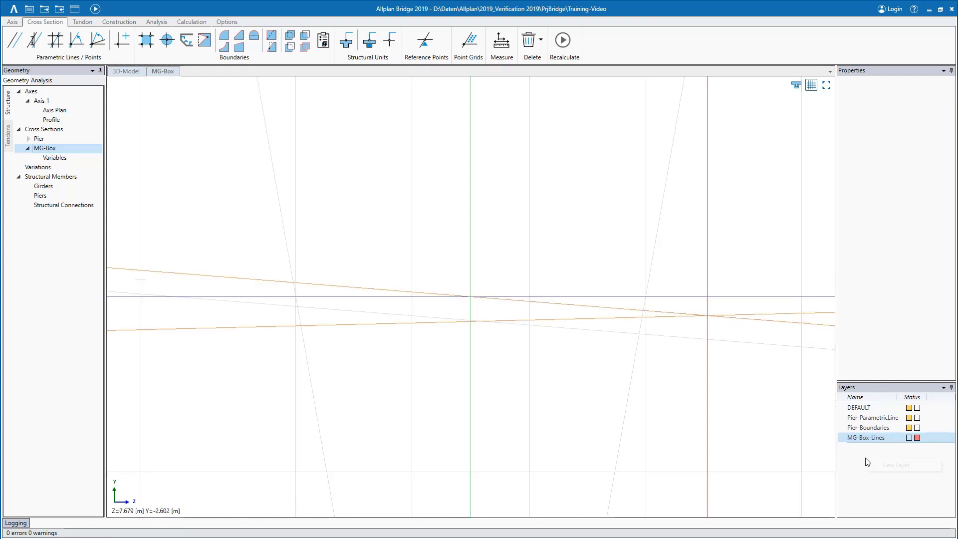
# - Create a new layer named MG-Box-Boundaries
pyautogui.click(879, 466)
pyautogui.write('MG-Box-')
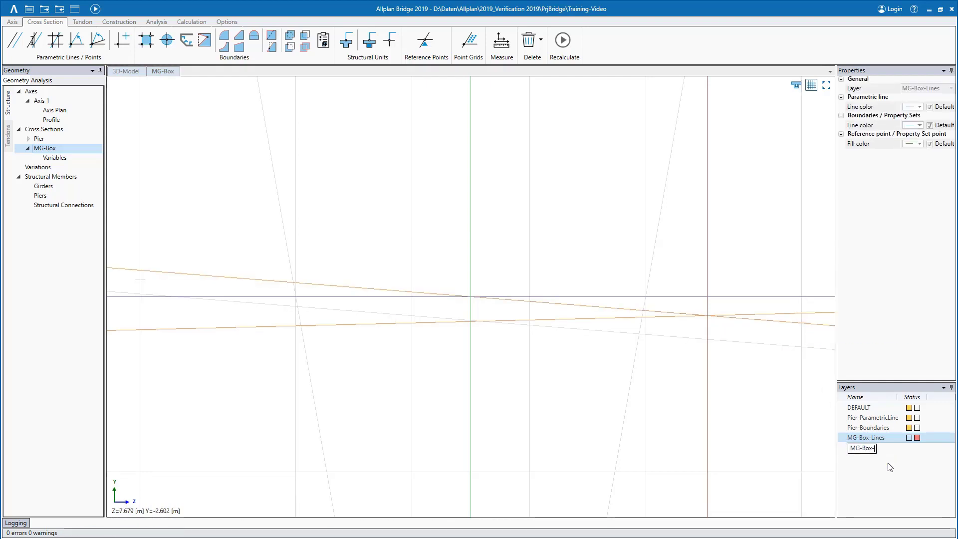
pyautogui.write('Boundarie')
pyautogui.press('Return')
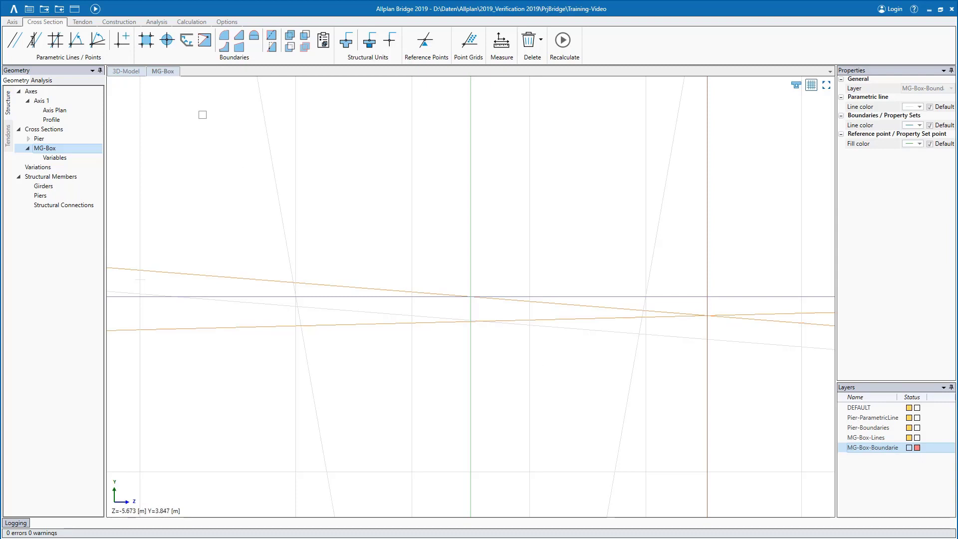
# - Start the outer boundary at the left deck edge, through its offset point, the left web and bottom corners, to the right web's top intersection
pyautogui.click(146, 43)
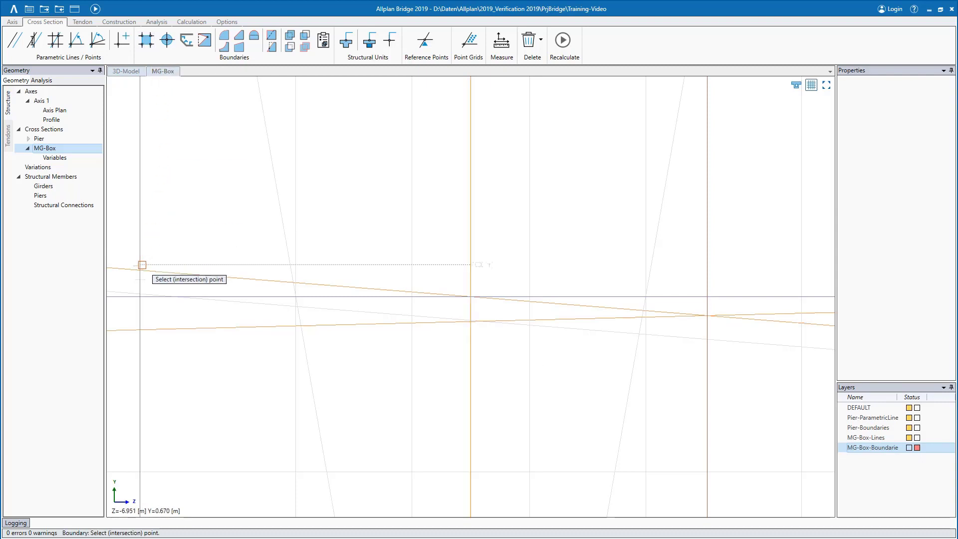
pyautogui.click(140, 268)
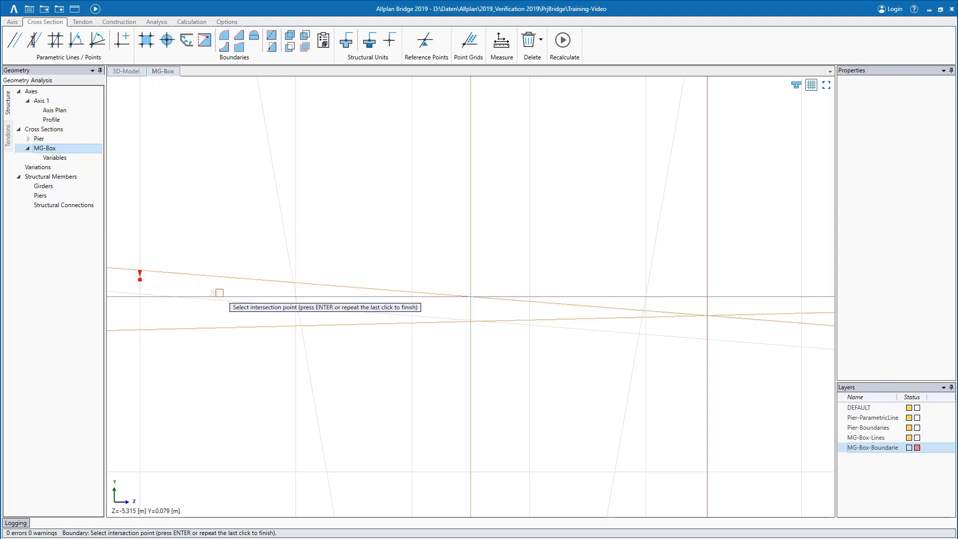
pyautogui.click(298, 308)
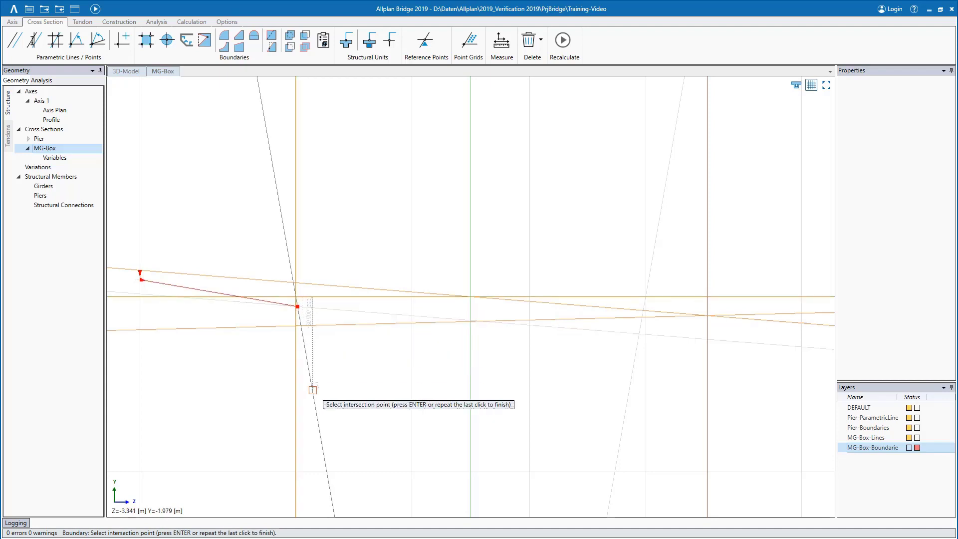
pyautogui.click(326, 471)
pyautogui.click(615, 471)
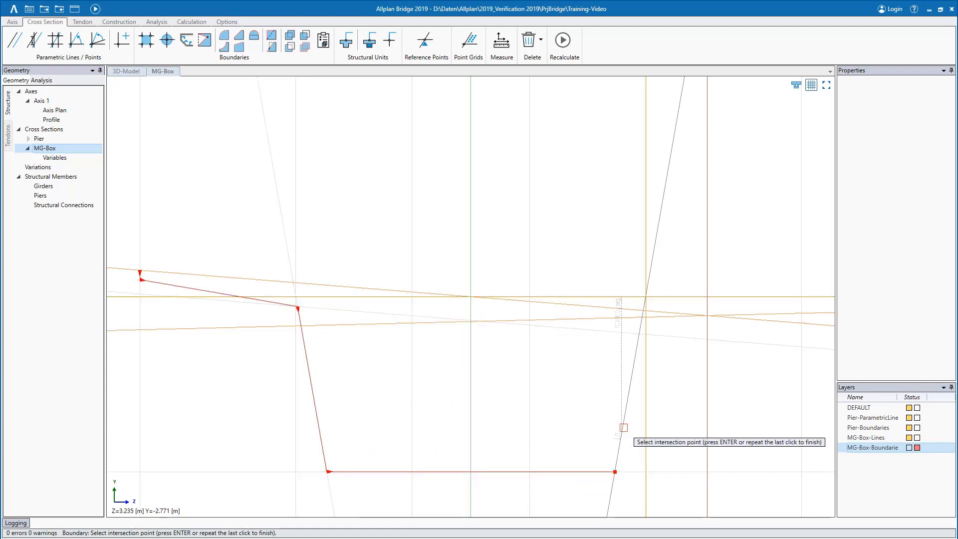
pyautogui.click(639, 333)
# - Continue the boundary through the right offset point, the right deck edge and the slope-line intersection, and close it at the starting point
pyautogui.scroll(5, 809, 322)
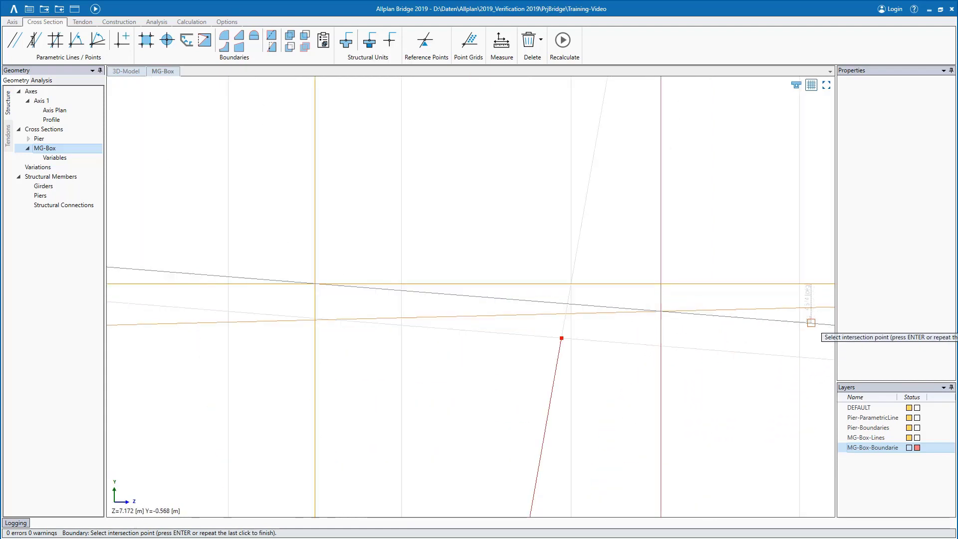
pyautogui.scroll(1, 809, 318)
pyautogui.click(773, 326)
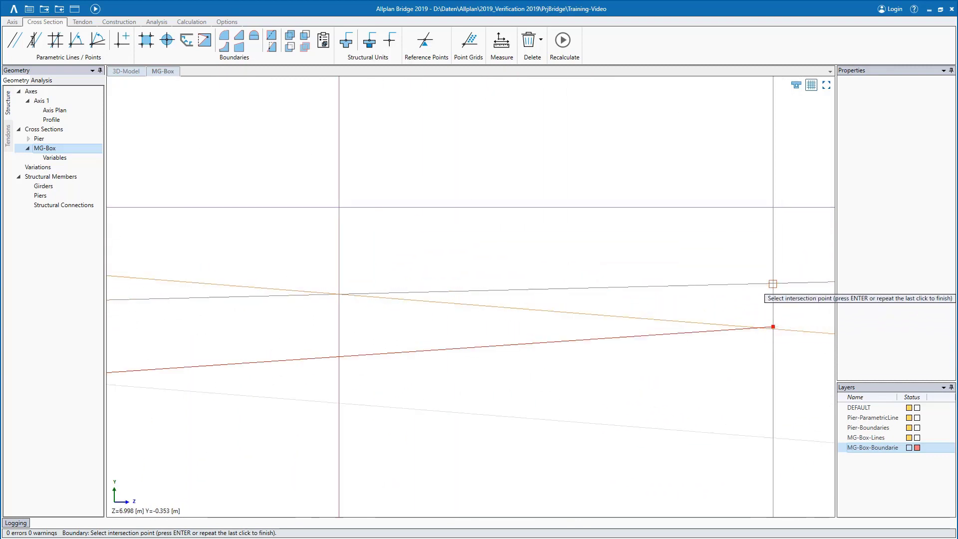
pyautogui.click(747, 274)
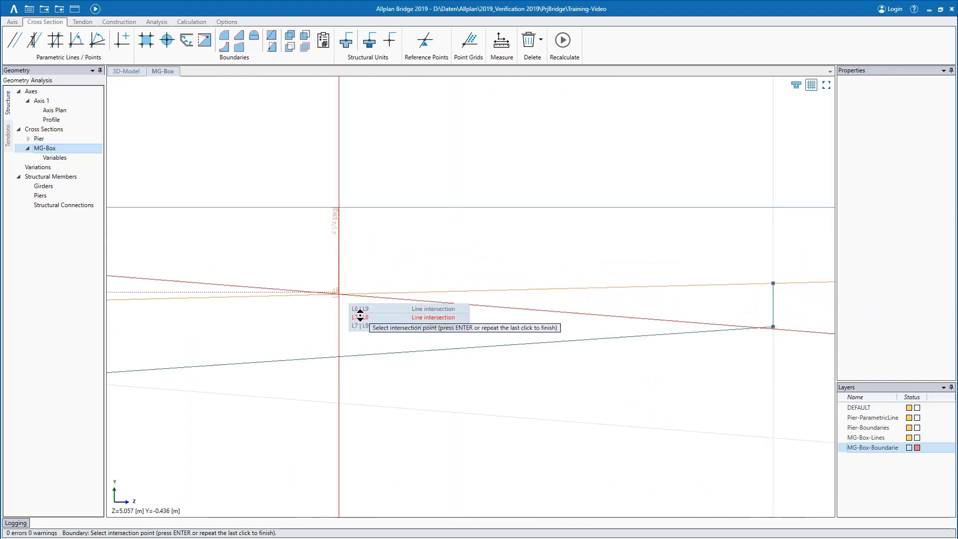
pyautogui.click(360, 317)
pyautogui.scroll(-4, 360, 316)
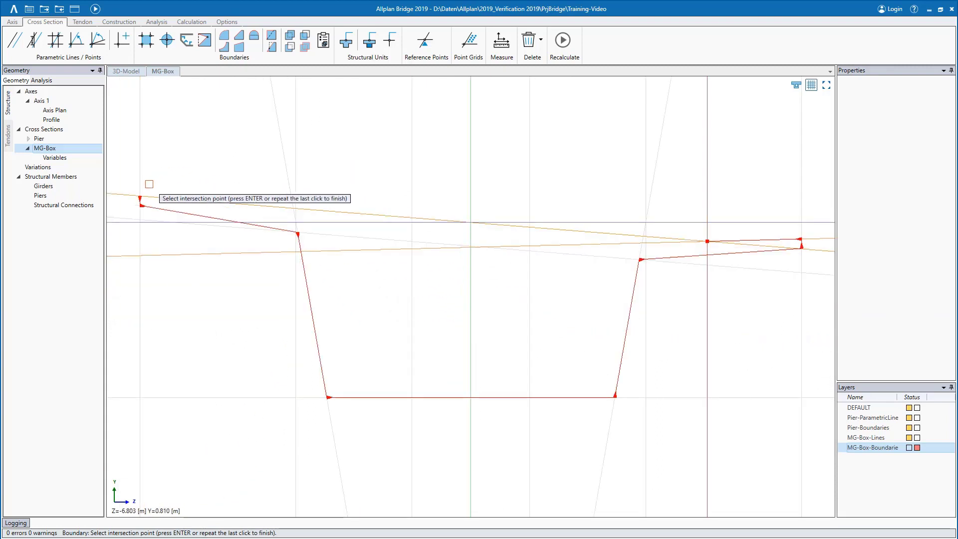
pyautogui.doubleClick(140, 196)
pyautogui.press('Escape')
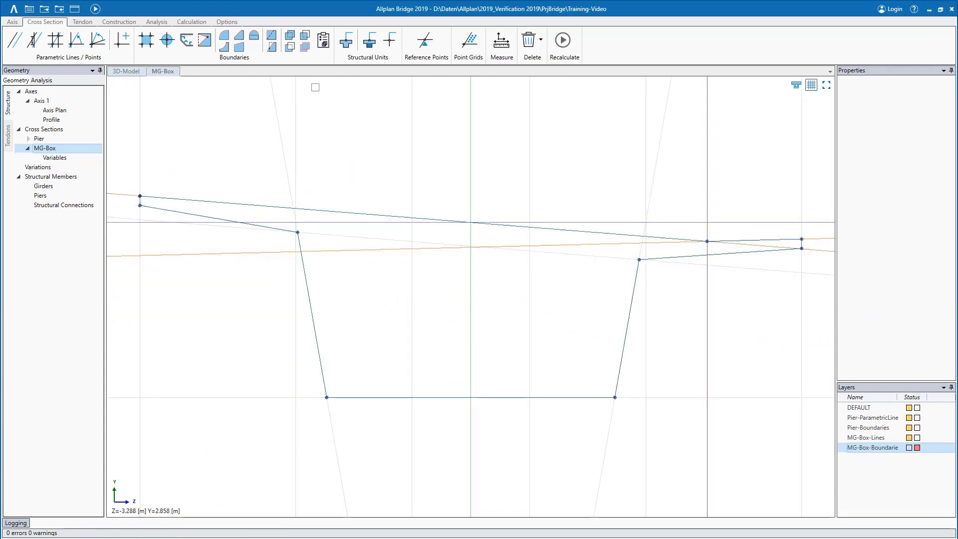
# - Create a beam structural unit at the axis origin, assign the outer boundary to it, and briefly preview its fill
pyautogui.click(345, 45)
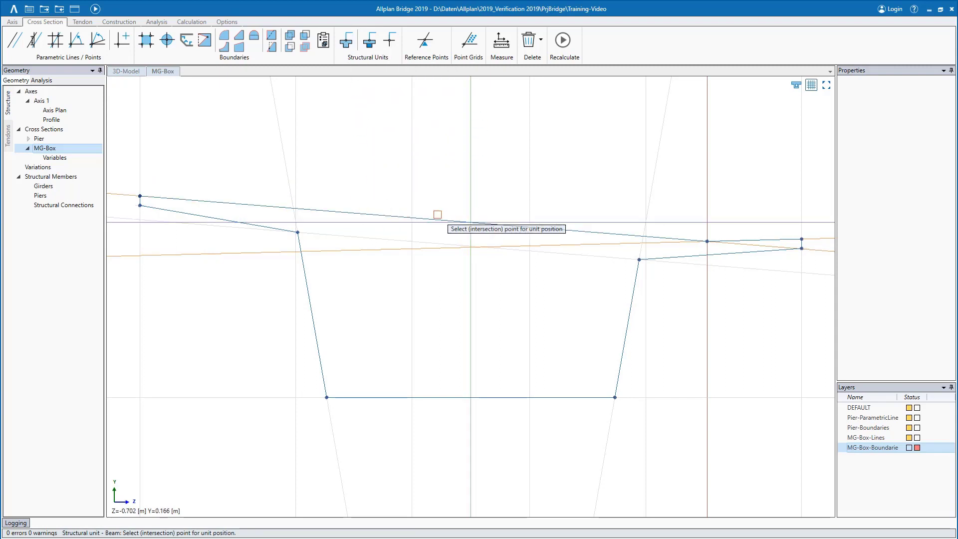
pyautogui.click(470, 222)
pyautogui.click(496, 248)
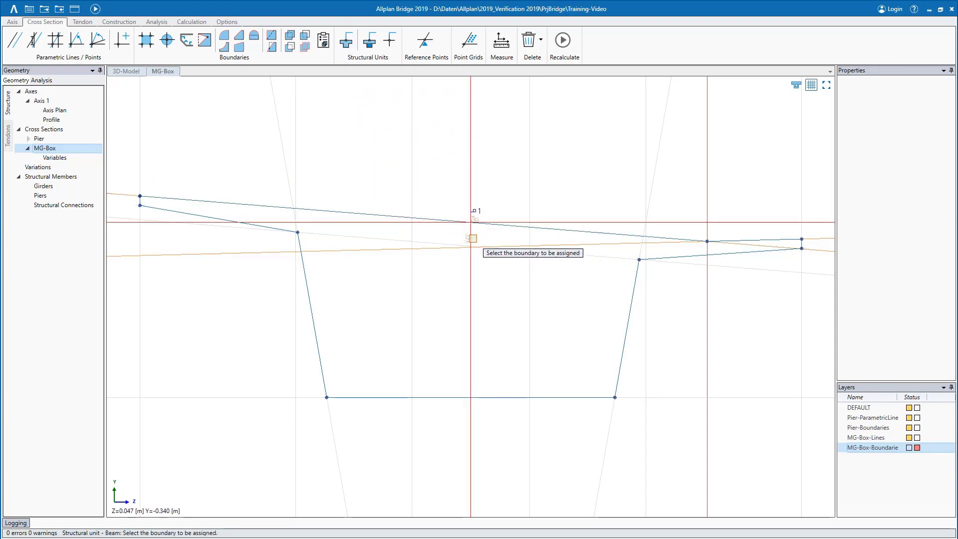
pyautogui.click(383, 216)
pyautogui.press('Escape')
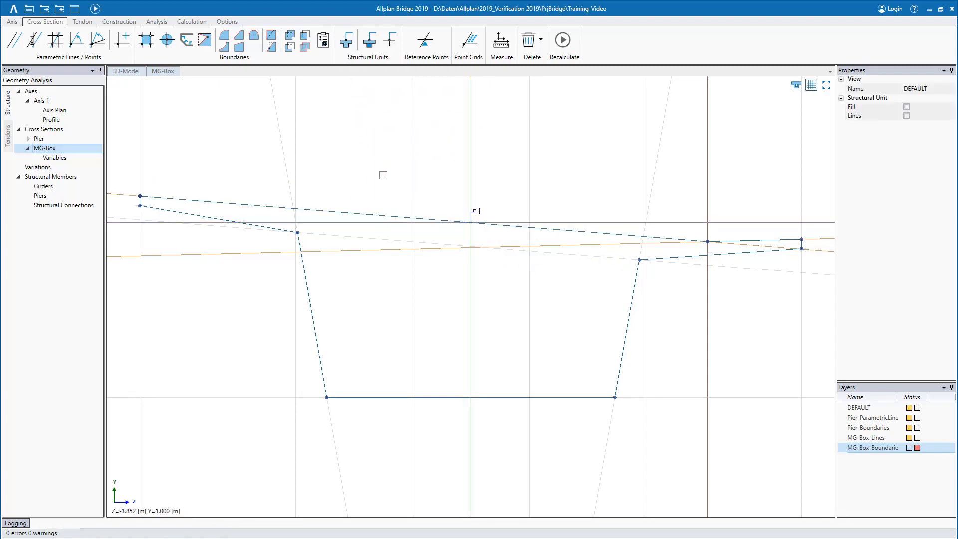
pyautogui.click(906, 107)
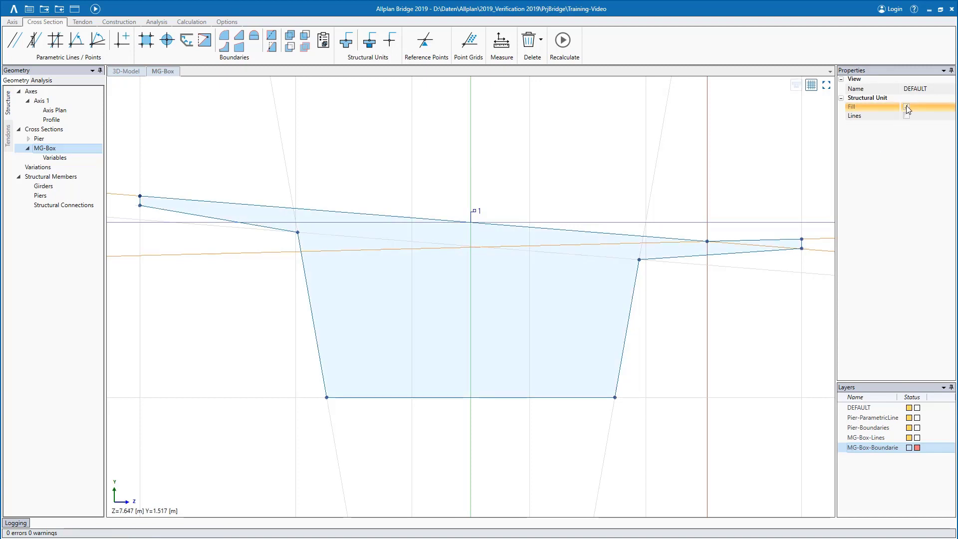
pyautogui.click(907, 106)
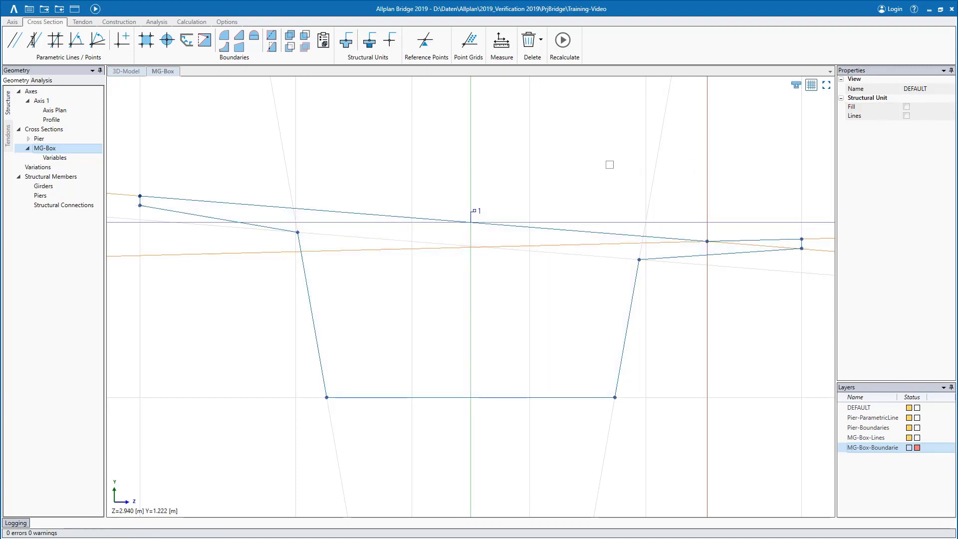
# - Make MG-Box-Lines the active layer and create a parallel line 0.3 m below the -8% slope line
pyautogui.click(917, 438)
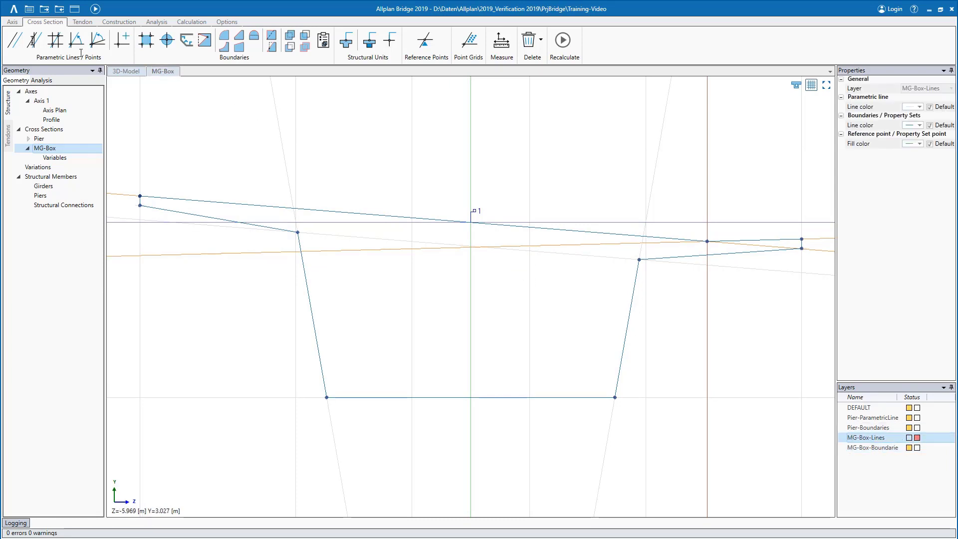
pyautogui.click(15, 40)
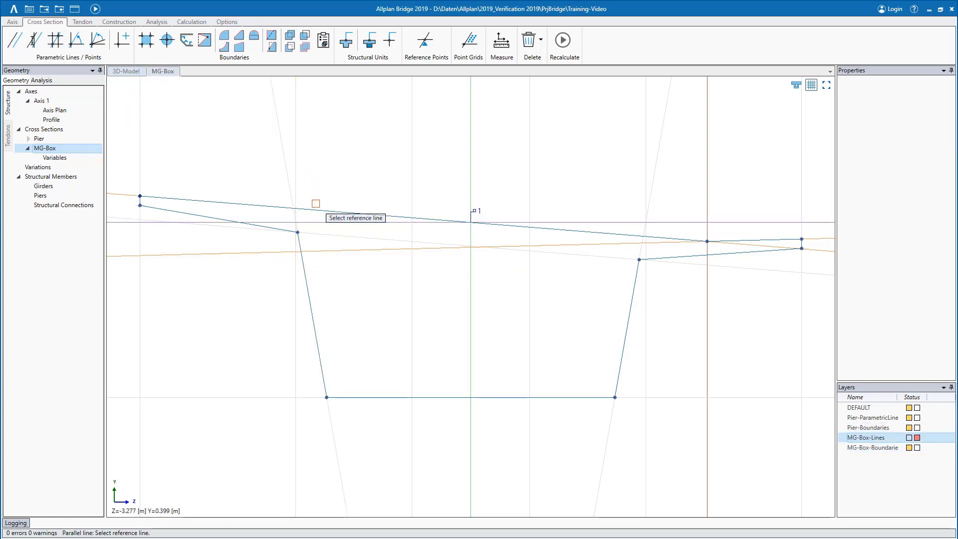
pyautogui.click(314, 210)
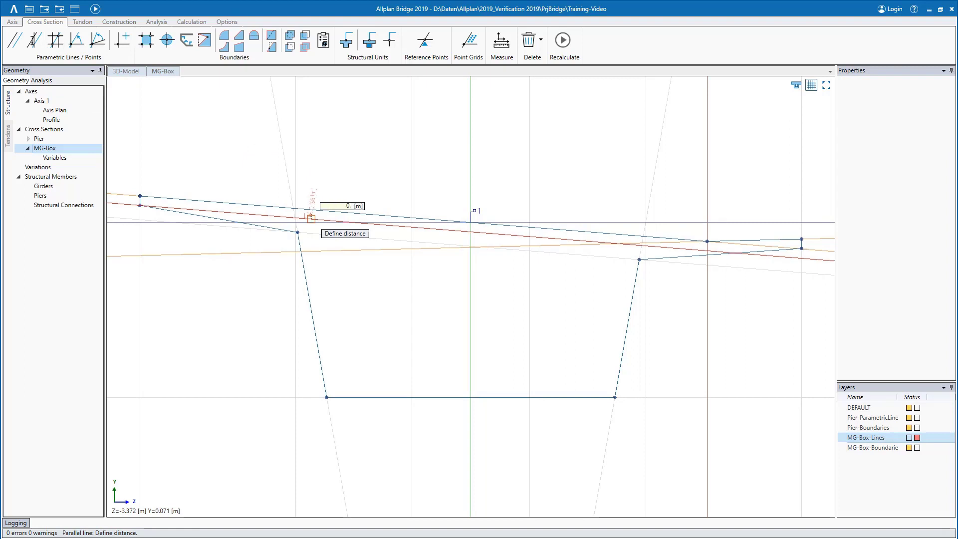
pyautogui.write('0.3')
pyautogui.press('Return')
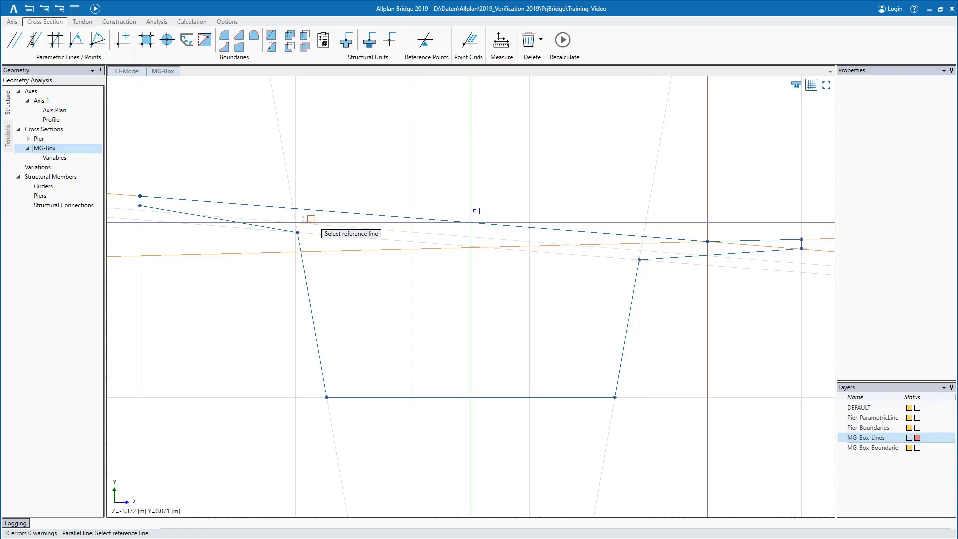
# - Create parallel lines 0.6 m inside the left and right inclined web lines
pyautogui.click(306, 281)
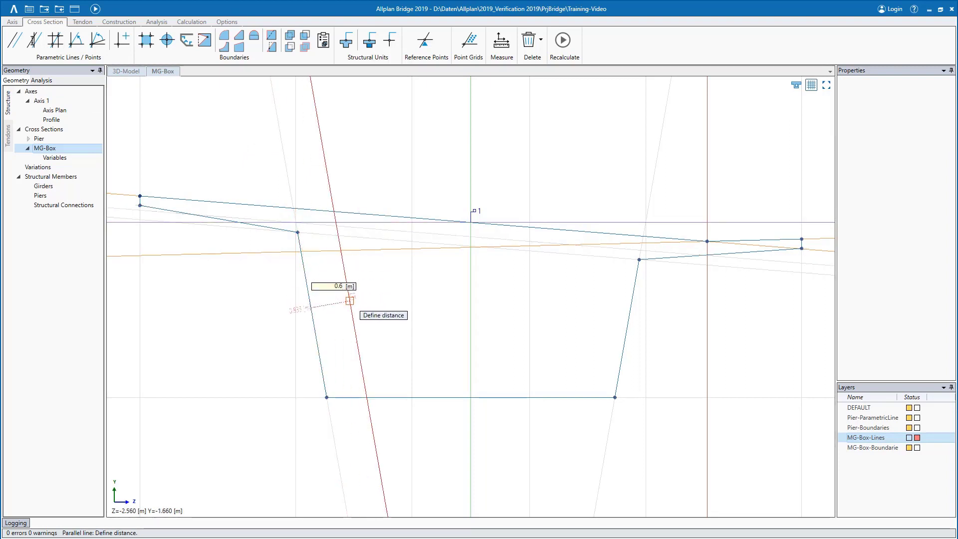
pyautogui.write('0.6')
pyautogui.press('Return')
pyautogui.click(622, 352)
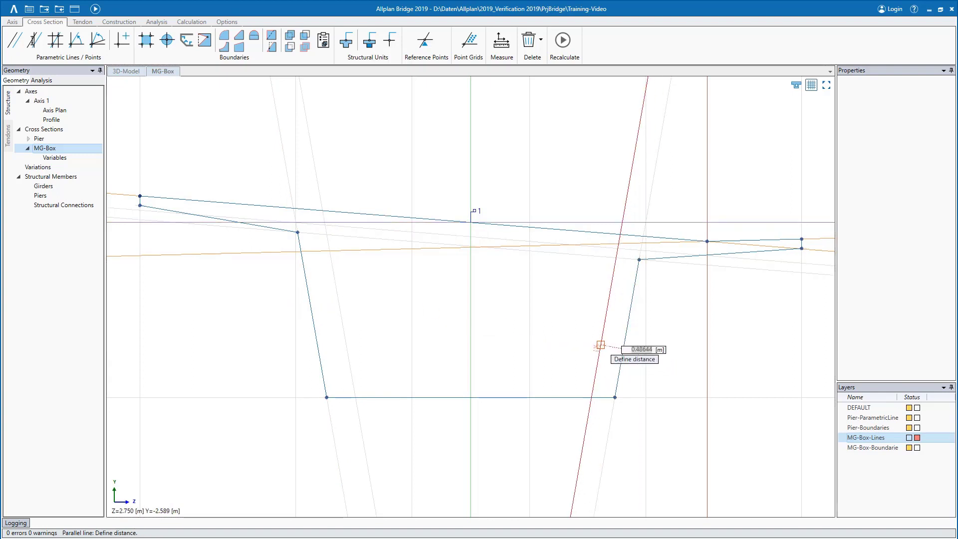
pyautogui.write('0.6')
pyautogui.press('Return')
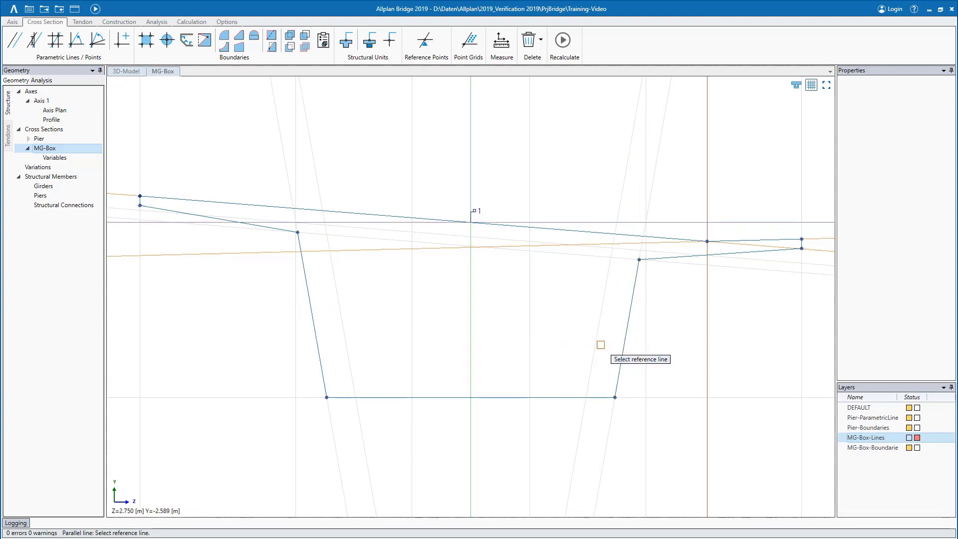
# - Create a parallel line 0.3 m above the bottom line and another about 0.5 m above that one
pyautogui.click(569, 397)
pyautogui.write('0.3')
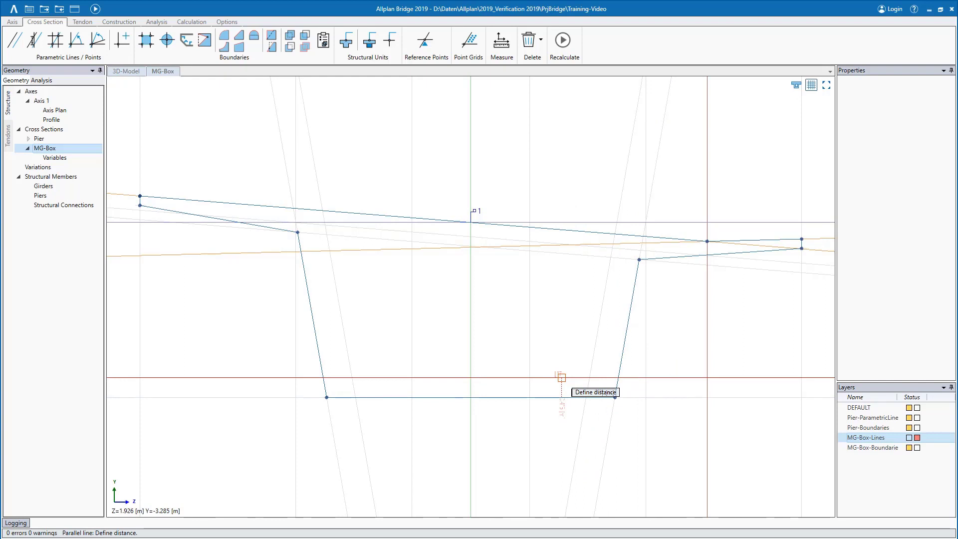
pyautogui.press('Return')
pyautogui.click(560, 382)
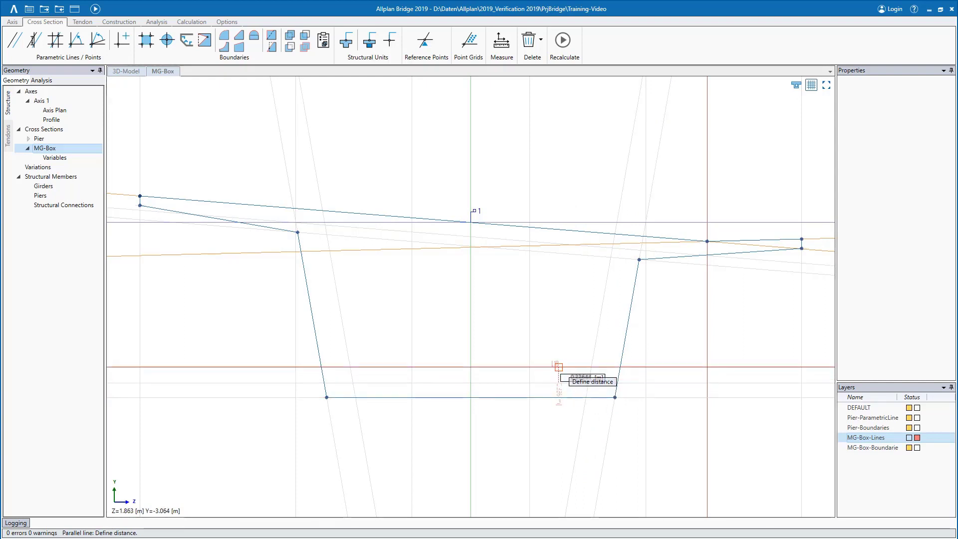
pyautogui.press('Return')
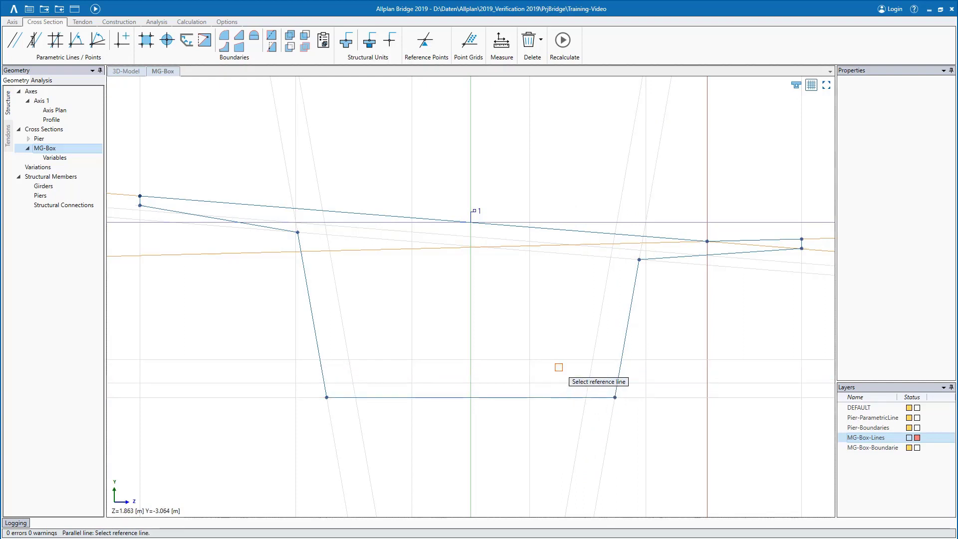
pyautogui.press('Escape')
# - Place points 0.5 m inward from both inner web lines' intersections with the line 0.3 m above the bottom, with zero vertical offset
pyautogui.click(123, 45)
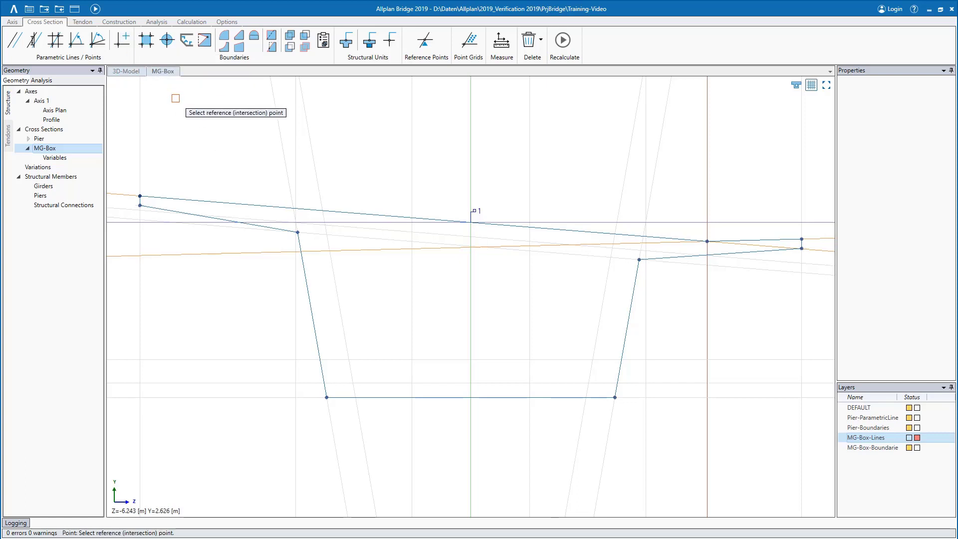
pyautogui.click(355, 383)
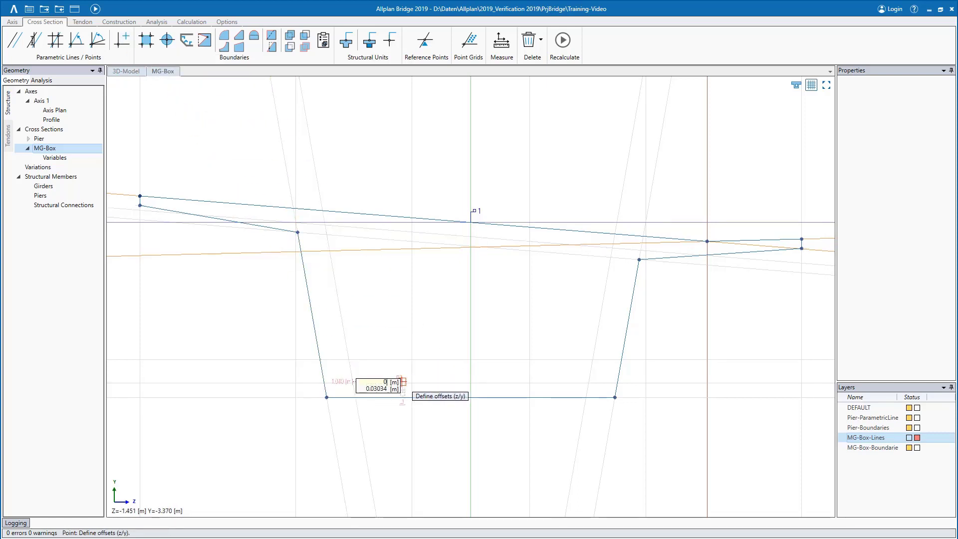
pyautogui.write('0')
pyautogui.press('Return')
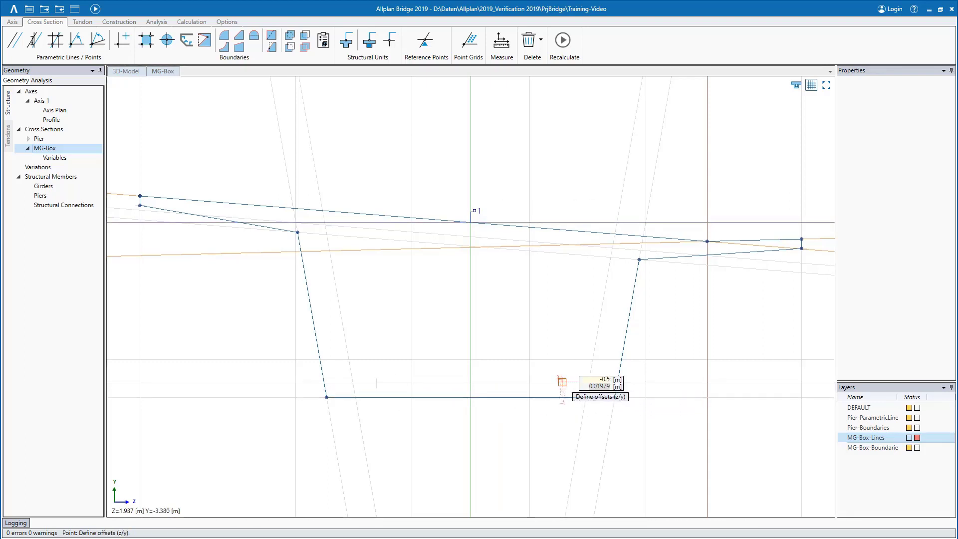
pyautogui.press('Return')
pyautogui.press('Escape')
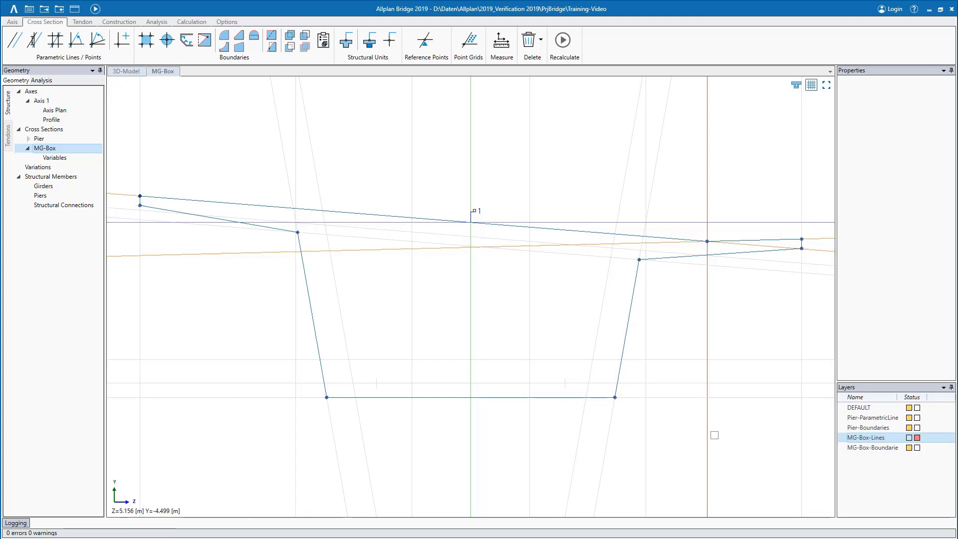
# - Make MG-Box-Boundaries the active layer and draw the closed inner boundary through the inner web, bottom haunch and top slab intersection points
pyautogui.click(917, 448)
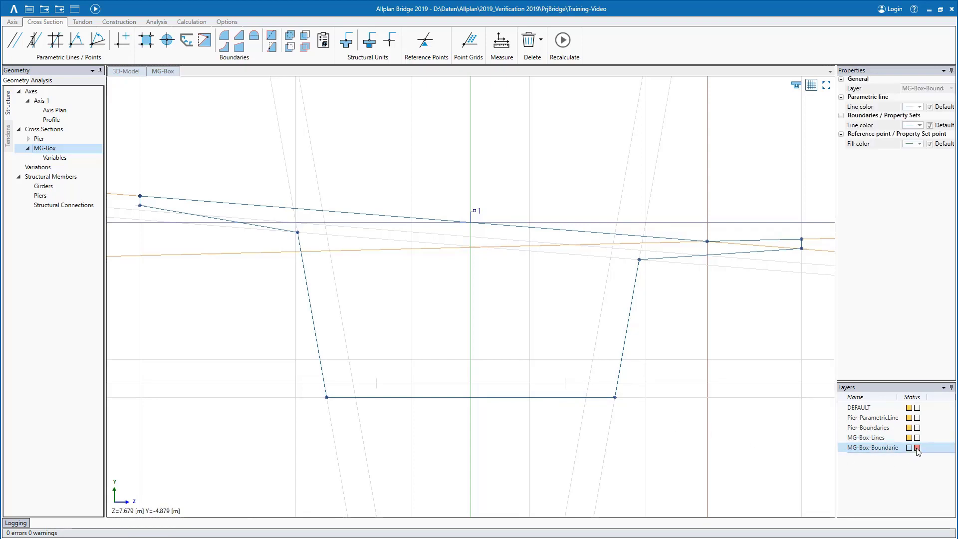
pyautogui.click(147, 46)
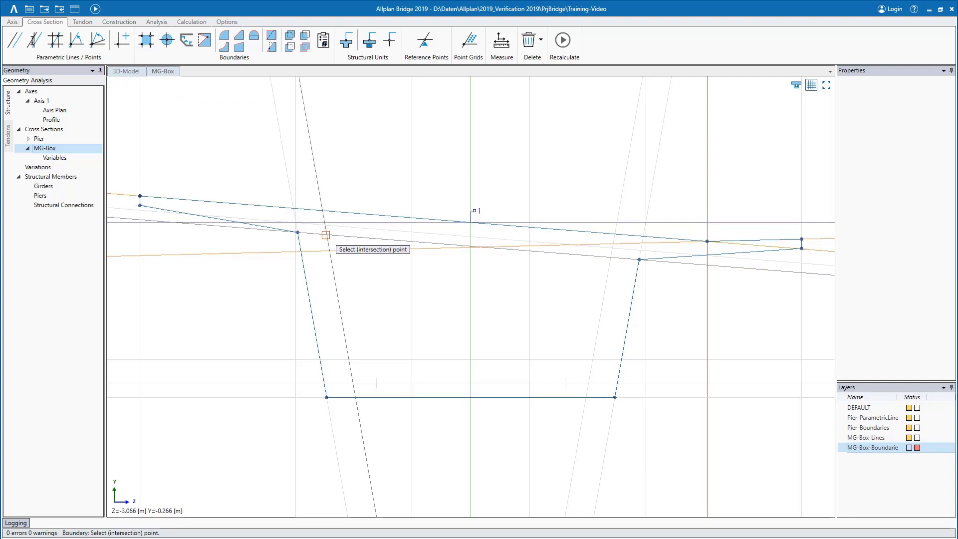
pyautogui.click(327, 234)
pyautogui.click(349, 359)
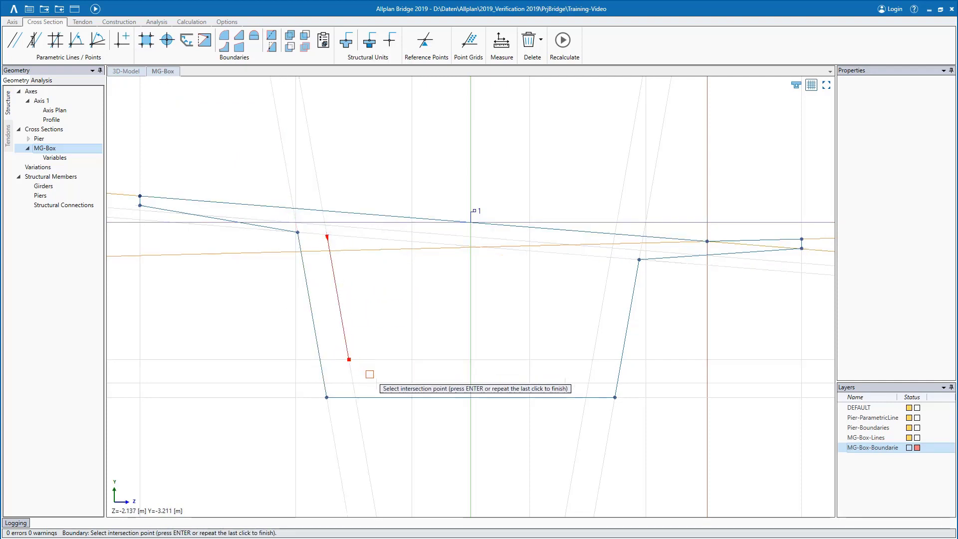
pyautogui.click(378, 383)
pyautogui.click(565, 383)
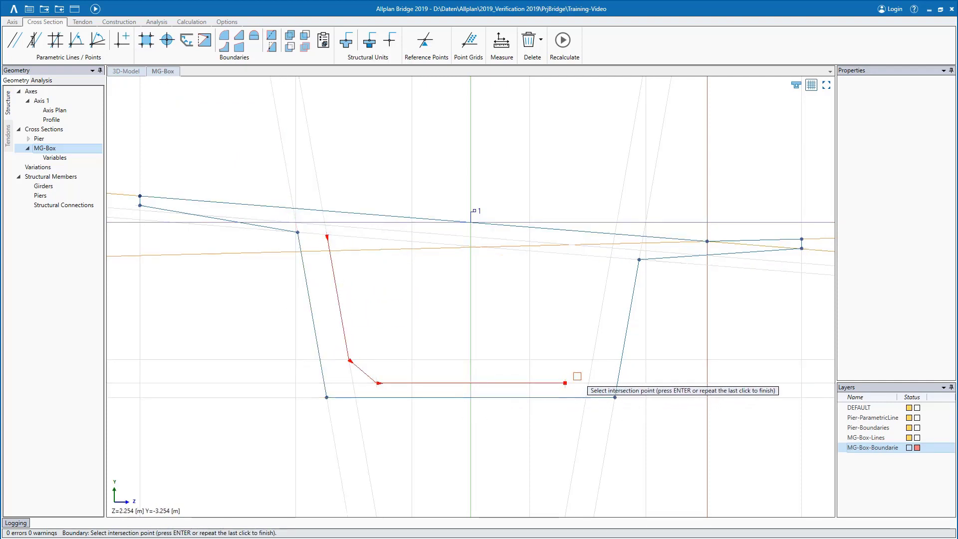
pyautogui.click(592, 360)
pyautogui.click(610, 257)
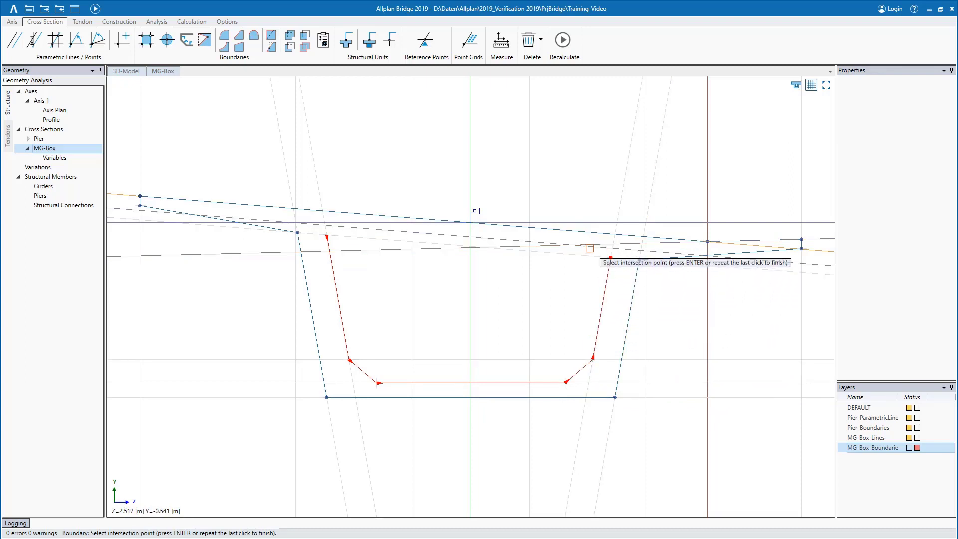
pyautogui.click(528, 241)
pyautogui.click(412, 232)
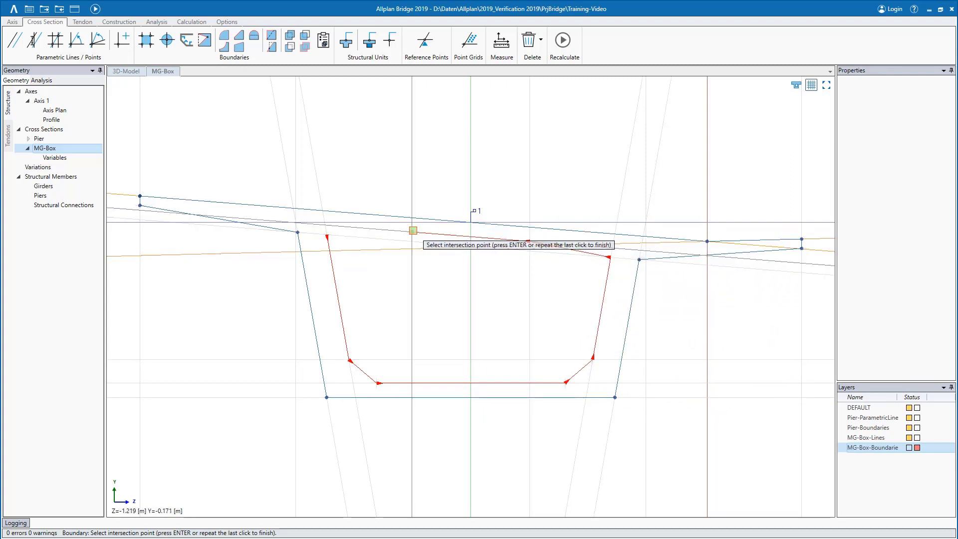
pyautogui.click(327, 237)
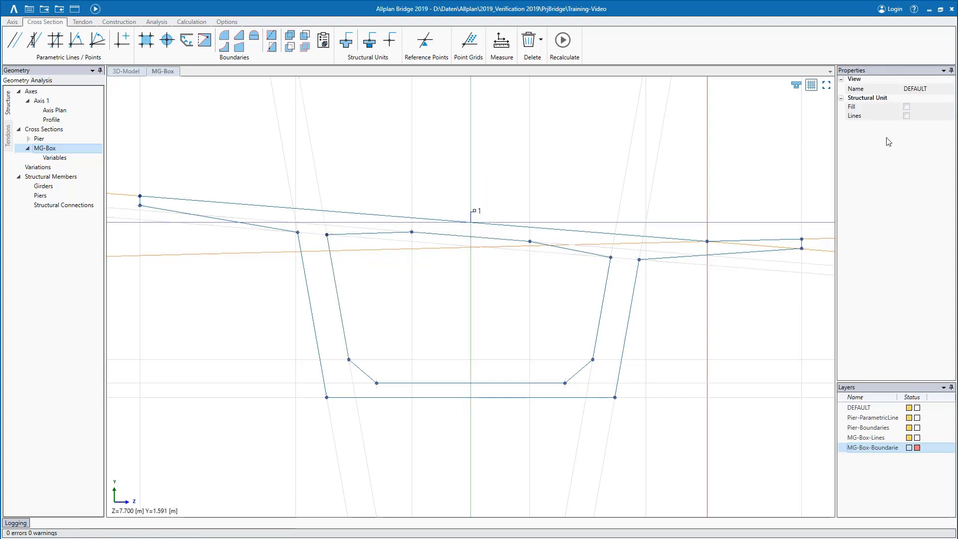
# - Show the structural unit fill and subtract the inner boundary from the outer boundary with a minus-combination
pyautogui.click(907, 107)
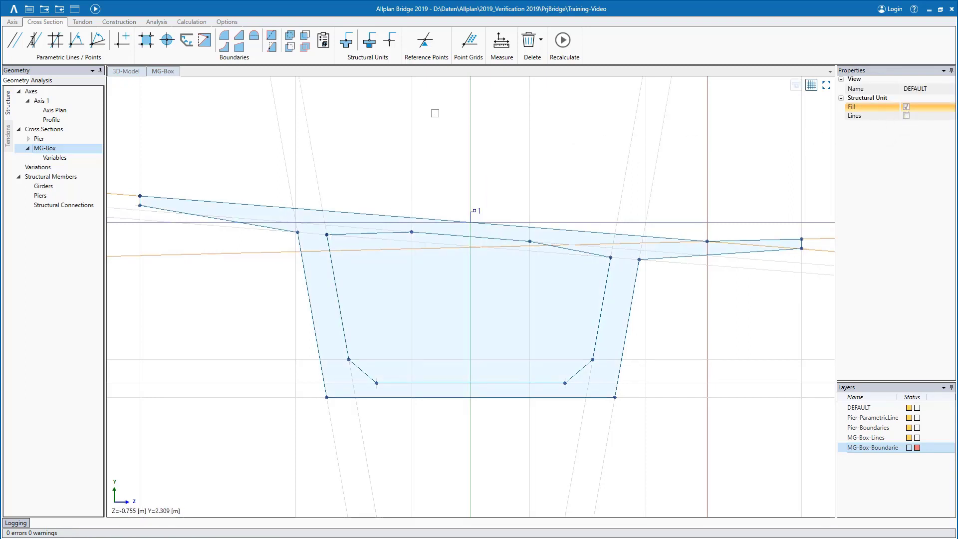
pyautogui.click(290, 47)
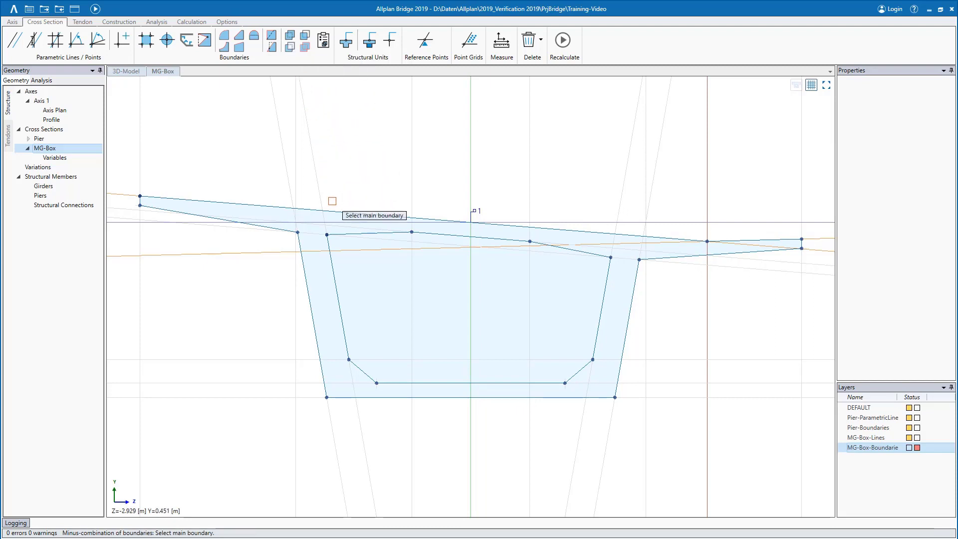
pyautogui.click(366, 234)
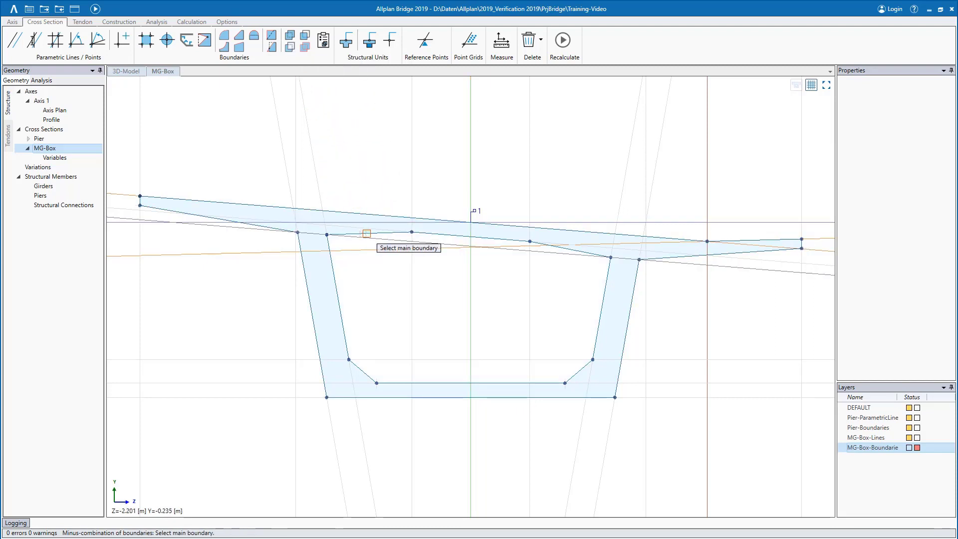
pyautogui.click(366, 233)
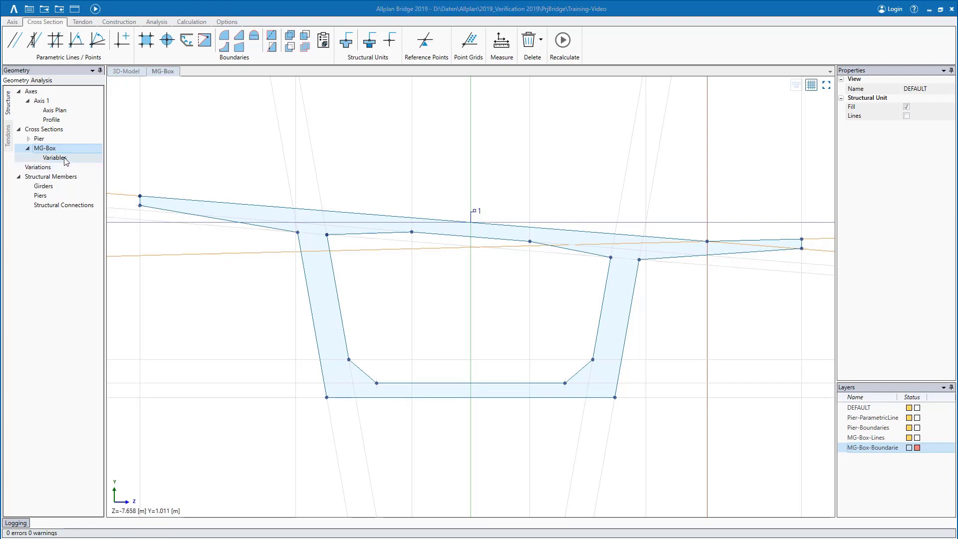
# - Create a length variable Webwidth for MG-Box with the description "Width of the webs" and the value 0.6 m
pyautogui.rightClick(65, 160)
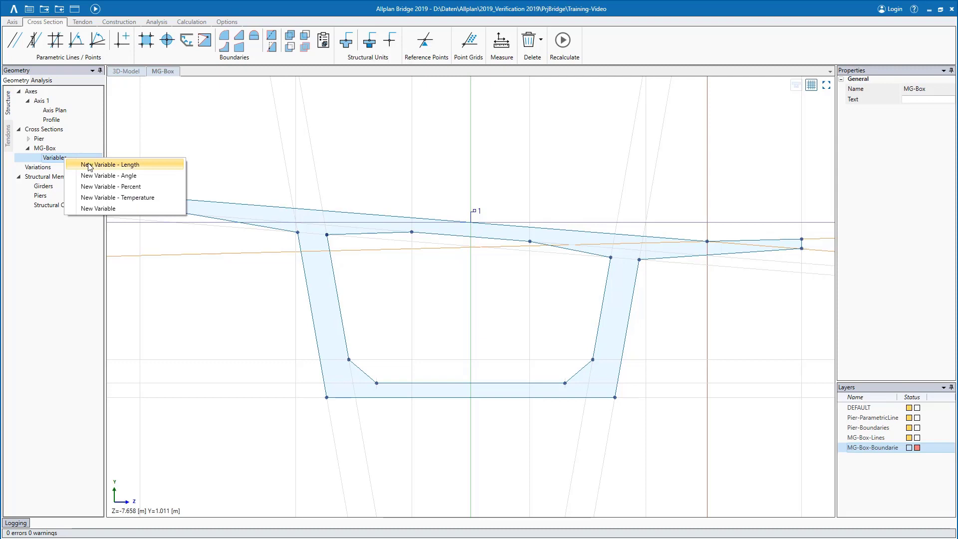
pyautogui.click(131, 165)
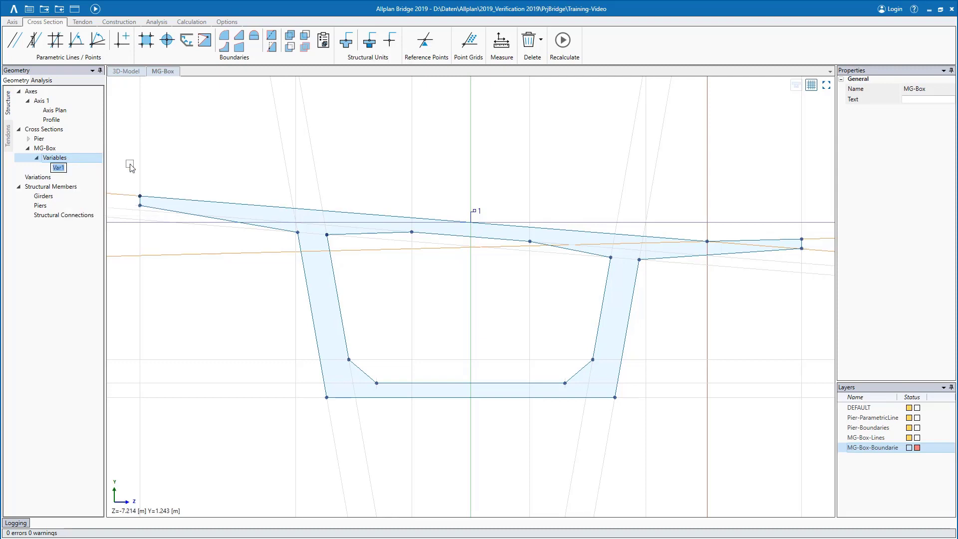
pyautogui.write('Webwidth')
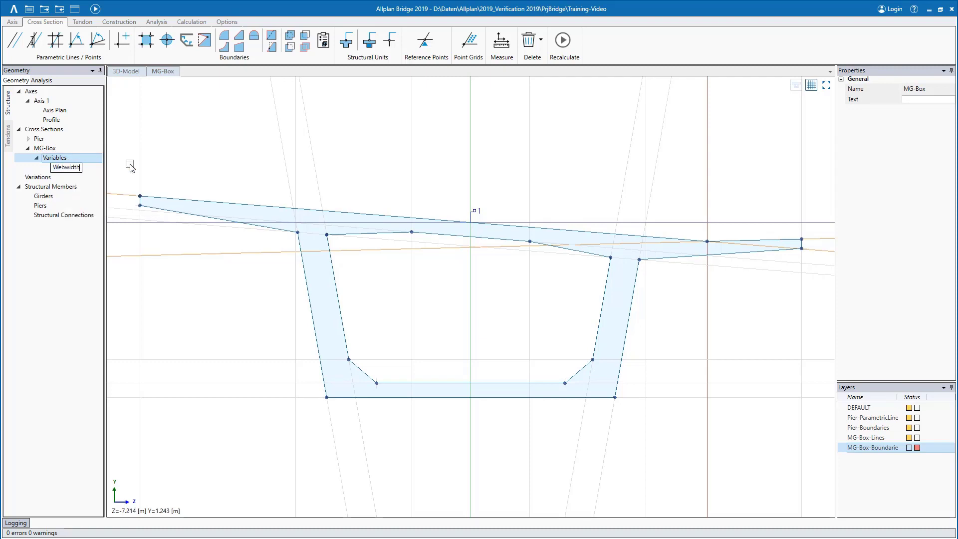
pyautogui.press('Return')
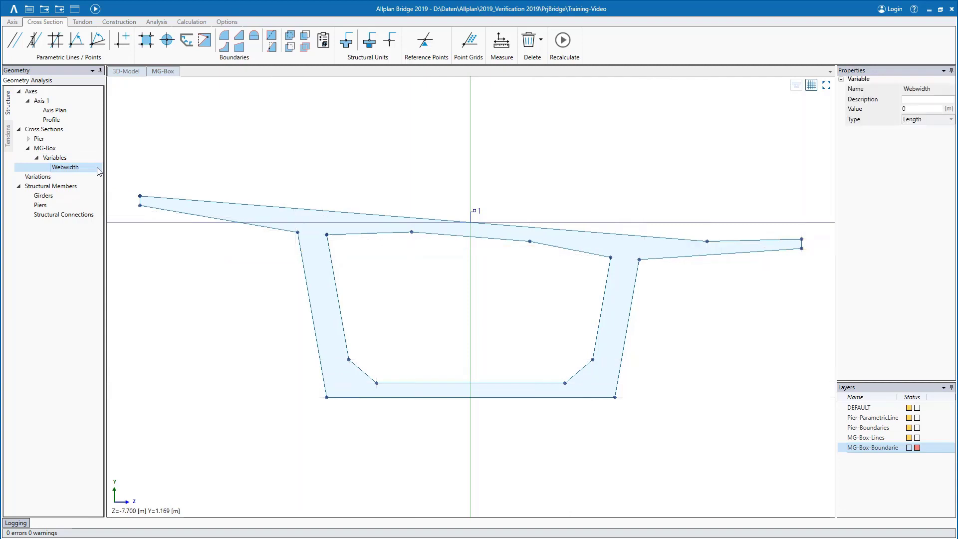
pyautogui.click(920, 99)
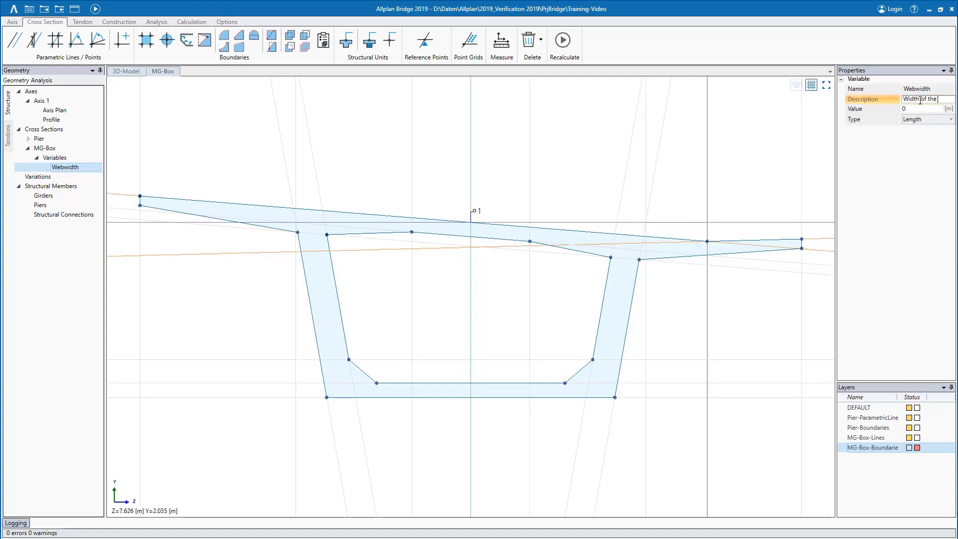
pyautogui.click(923, 109)
pyautogui.write('.6')
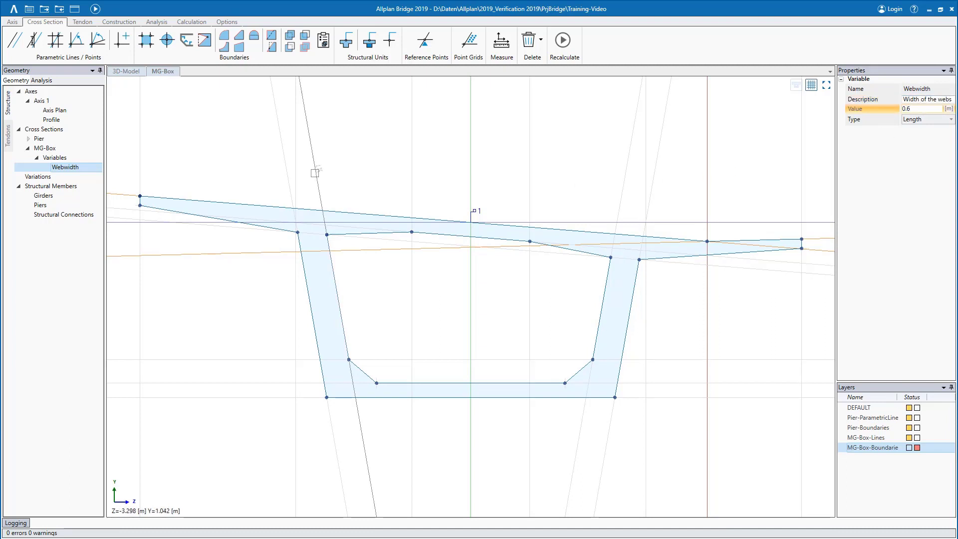
# - Assign the variable Webwidth to the distance of both inner web parallel lines
pyautogui.click(316, 174)
pyautogui.click(938, 140)
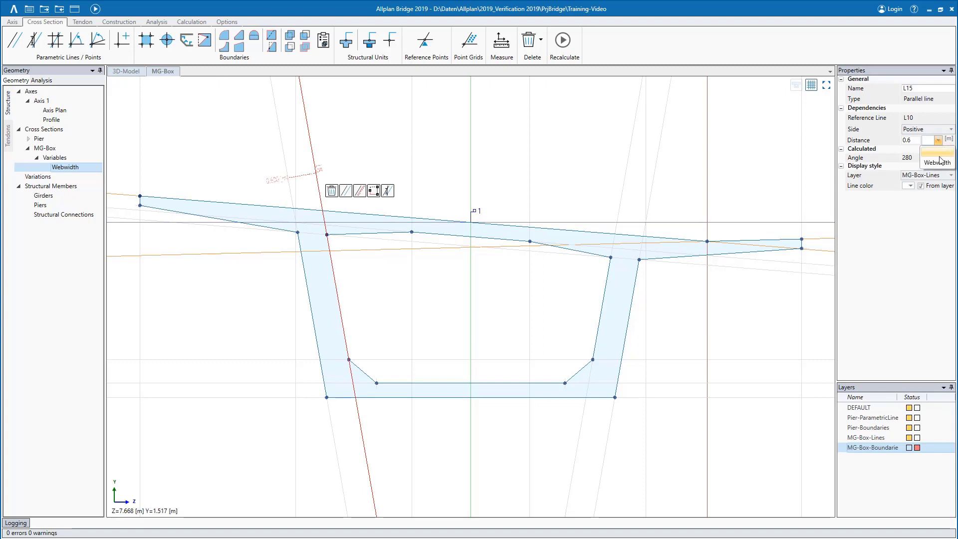
pyautogui.click(937, 157)
pyautogui.click(639, 168)
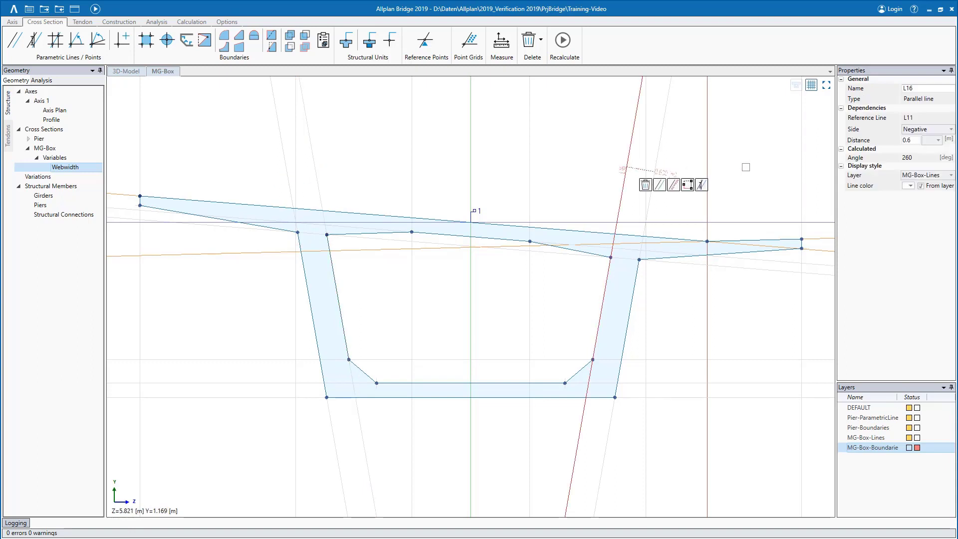
pyautogui.click(939, 141)
pyautogui.click(937, 162)
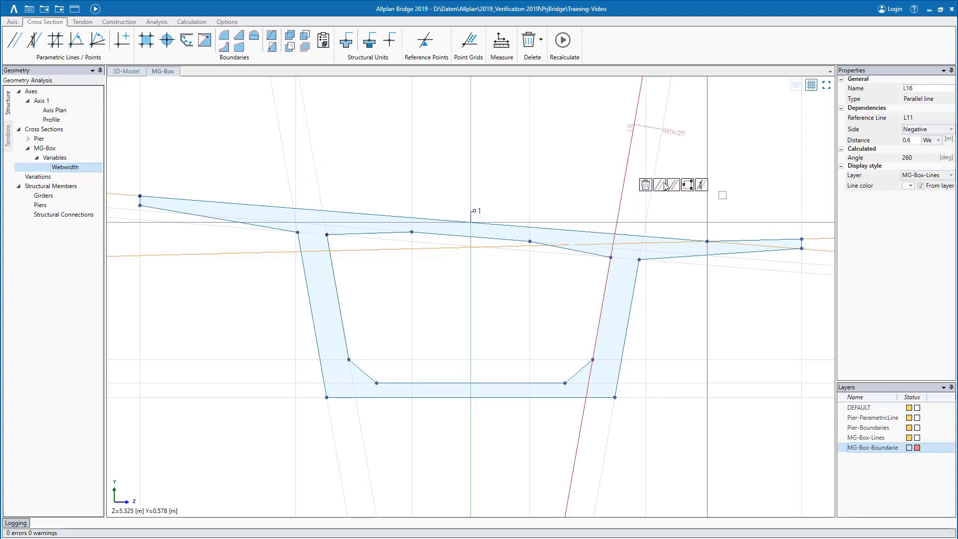
pyautogui.click(363, 187)
# - Create a length variable bthickness with the description "Bottom plate thickness" and the value 0.3 m
pyautogui.rightClick(59, 158)
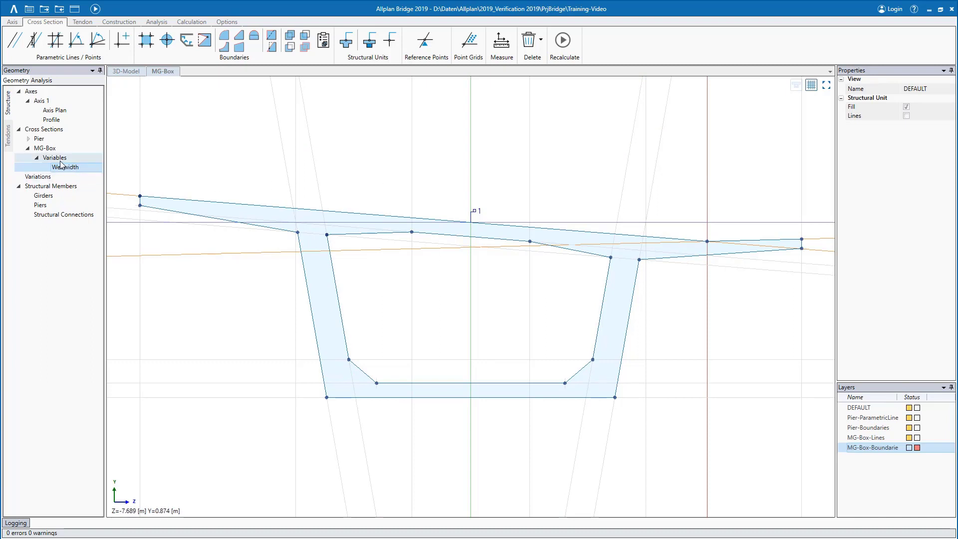
pyautogui.click(120, 170)
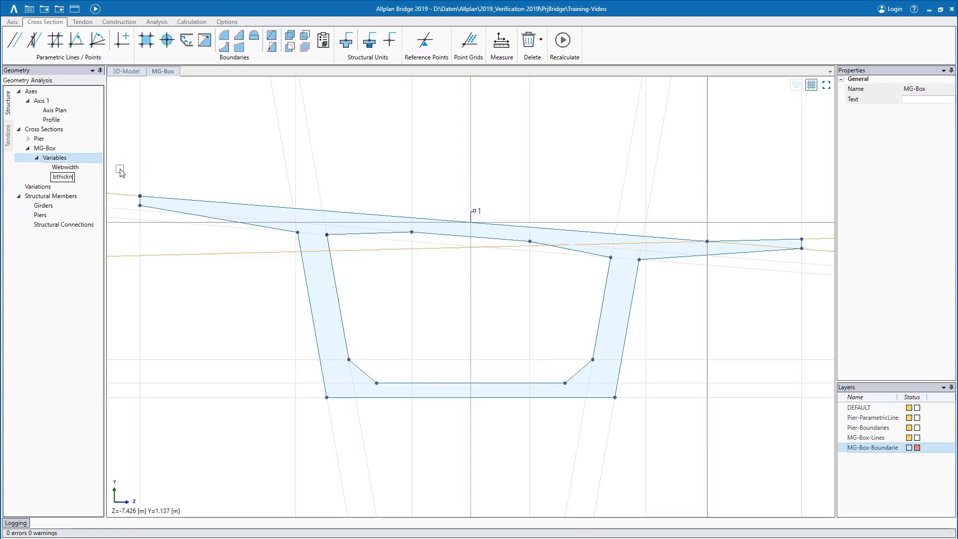
pyautogui.press('Return')
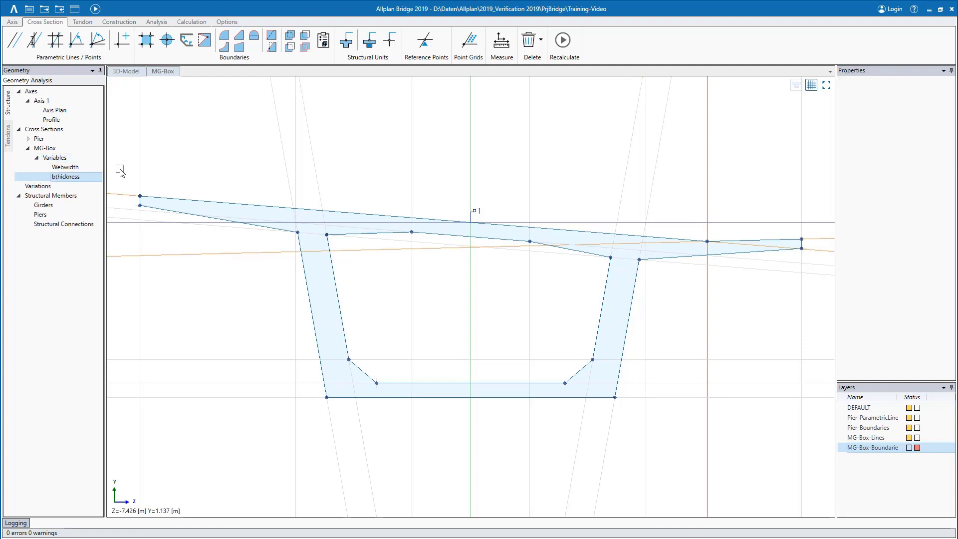
pyautogui.click(948, 99)
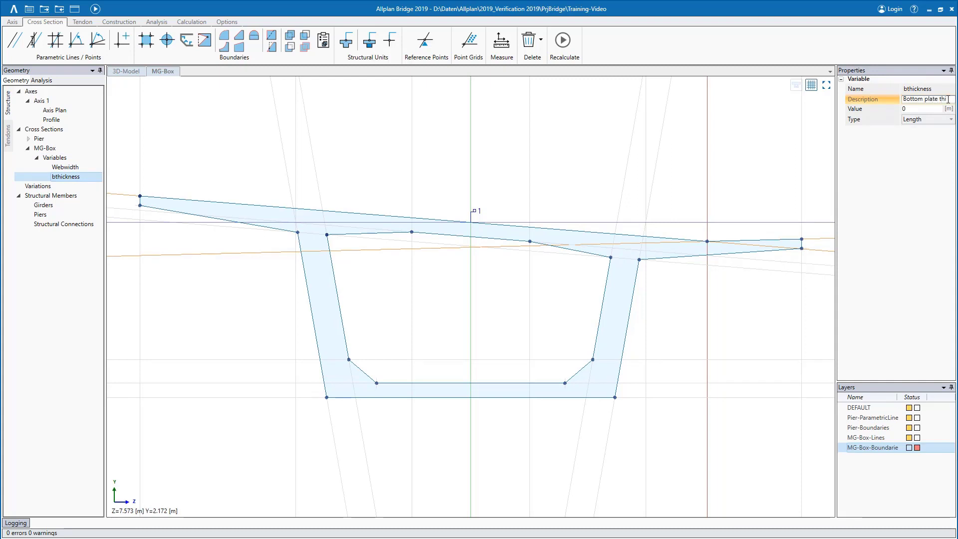
pyautogui.write('Bottom plate thickness')
pyautogui.press('Tab')
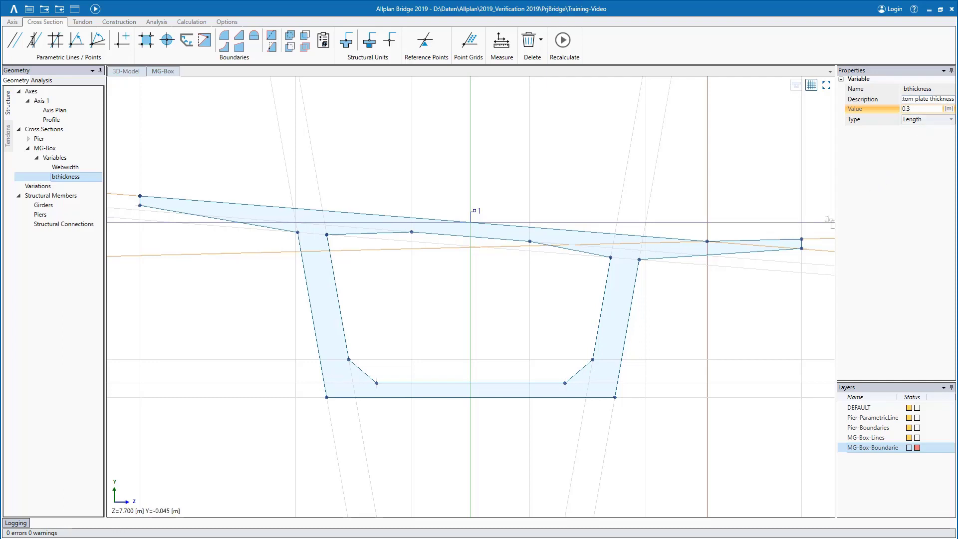
# - Assign the variable bthickness to the distance of the parallel line along the top of the bottom plate
pyautogui.click(635, 383)
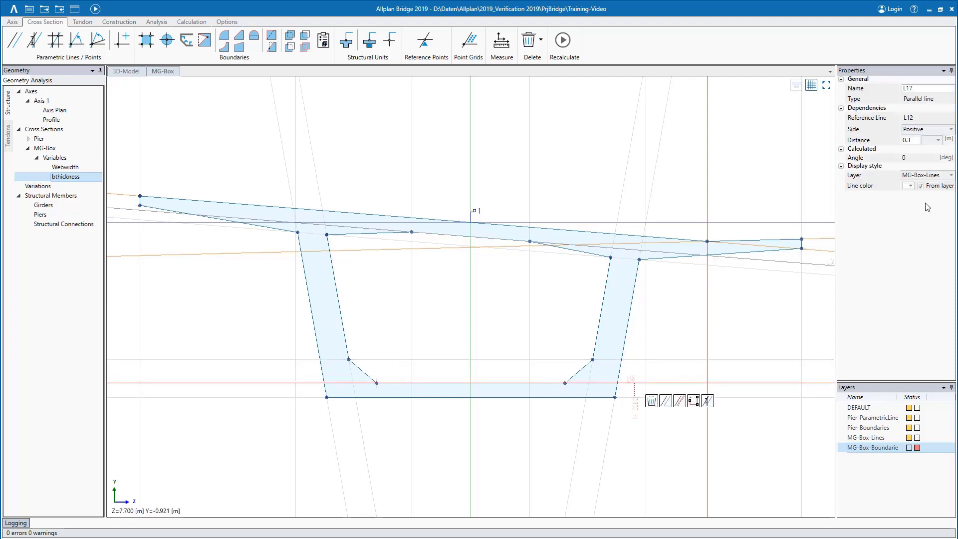
pyautogui.click(939, 140)
pyautogui.click(933, 176)
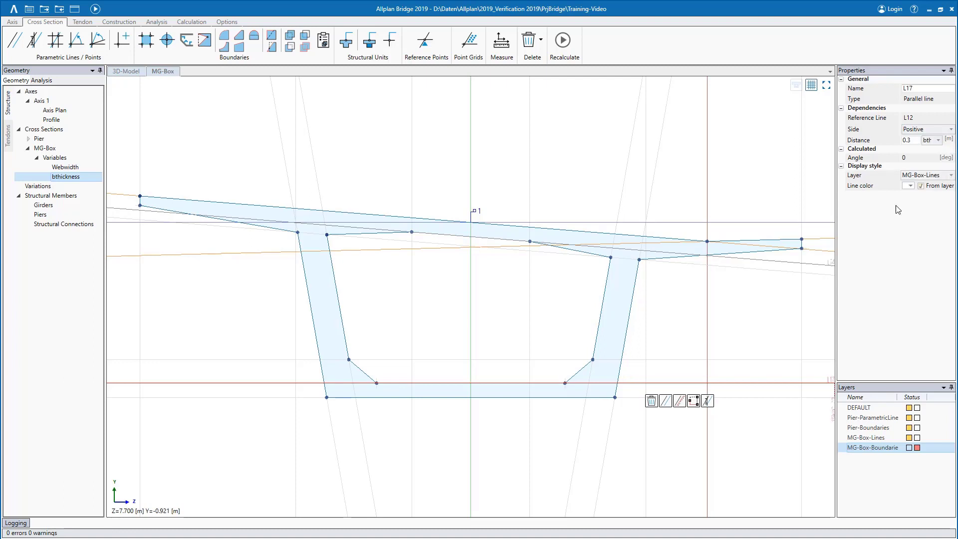
pyautogui.click(751, 286)
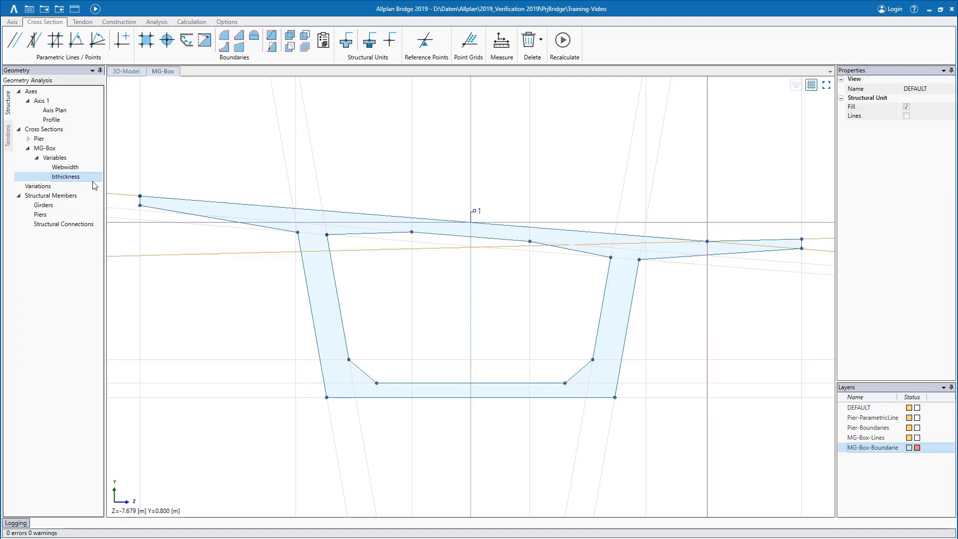
# - Create a length variable hsection with the description "Height of the cross-section" and the value 3.7 m
pyautogui.rightClick(57, 161)
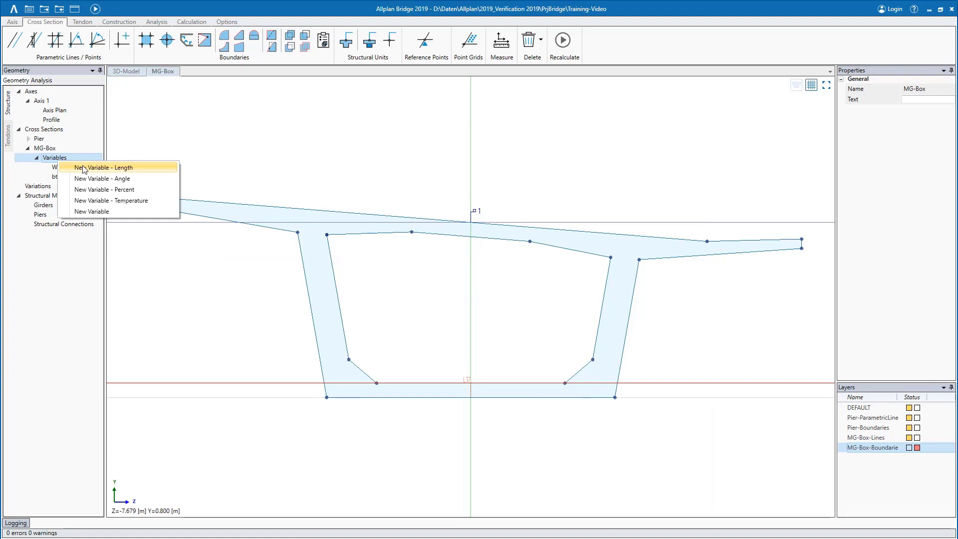
pyautogui.click(83, 168)
pyautogui.write('hsec')
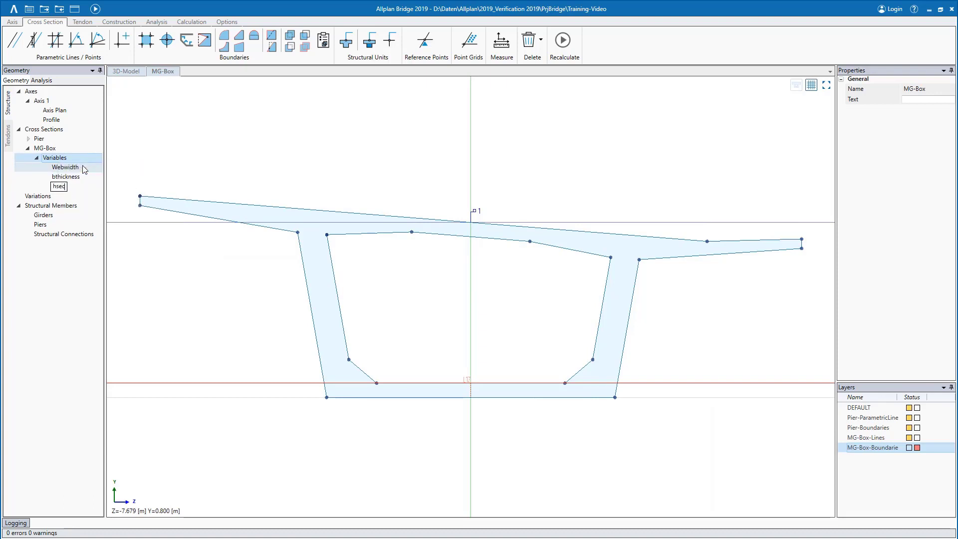
pyautogui.write('tion')
pyautogui.press('Return')
pyautogui.click(908, 99)
pyautogui.write('H')
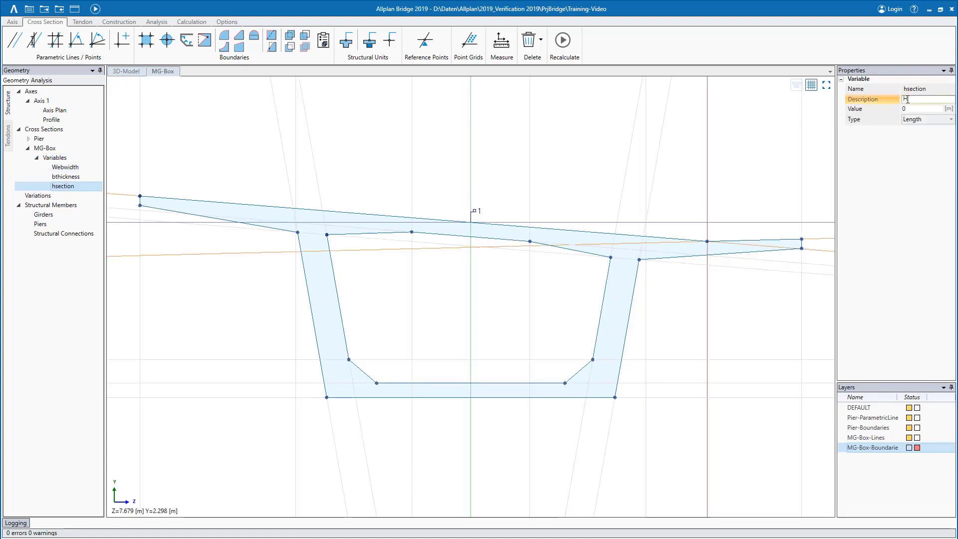
pyautogui.write('eight of the')
pyautogui.write(' cross-section')
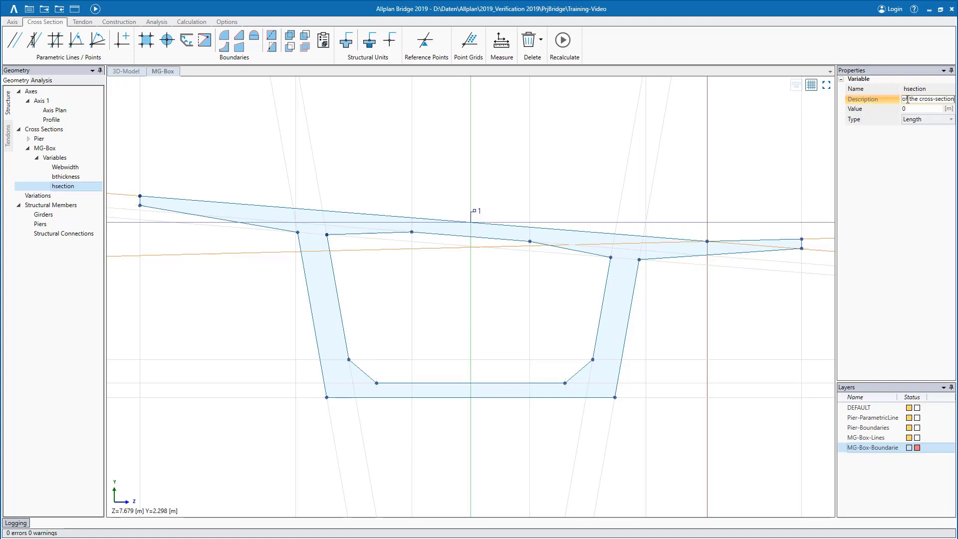
pyautogui.press('Tab')
pyautogui.write('3.7')
pyautogui.press('Tab')
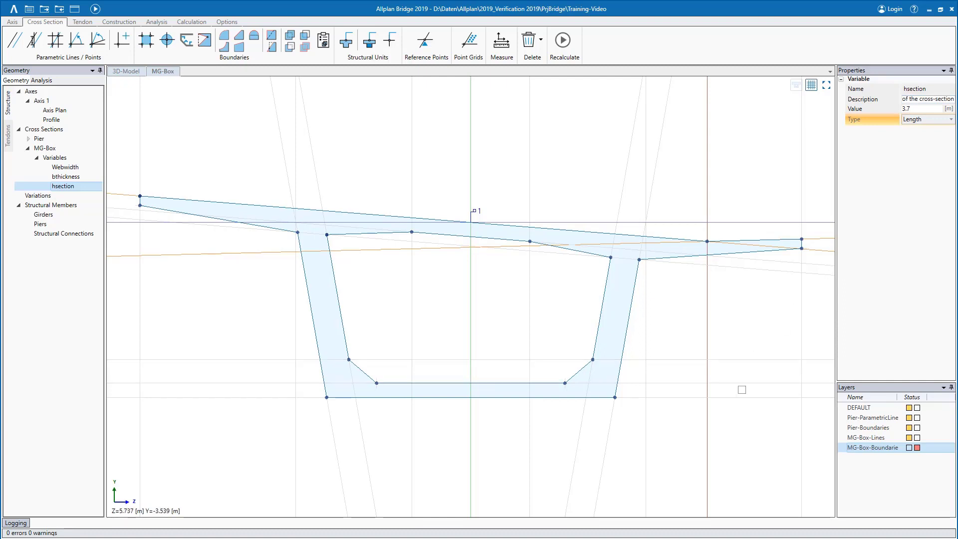
# - Assign the variable hsection to the distance of the parallel line along the bottom edge of the box section
pyautogui.click(738, 397)
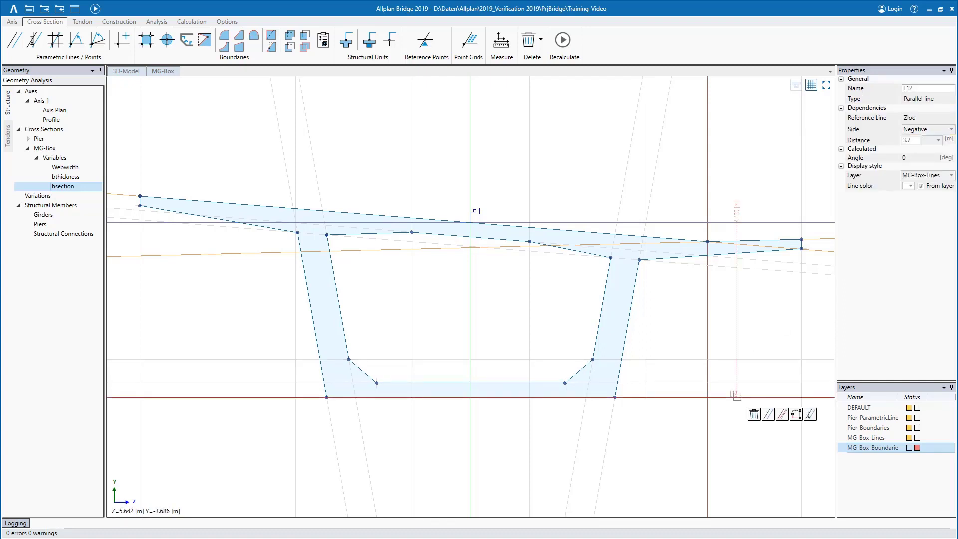
pyautogui.click(938, 141)
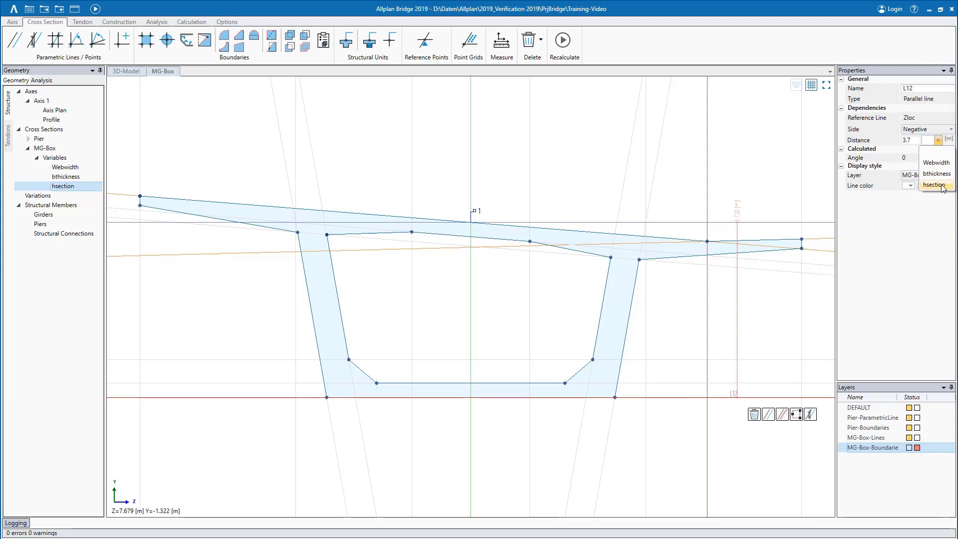
pyautogui.click(935, 185)
pyautogui.press('Escape')
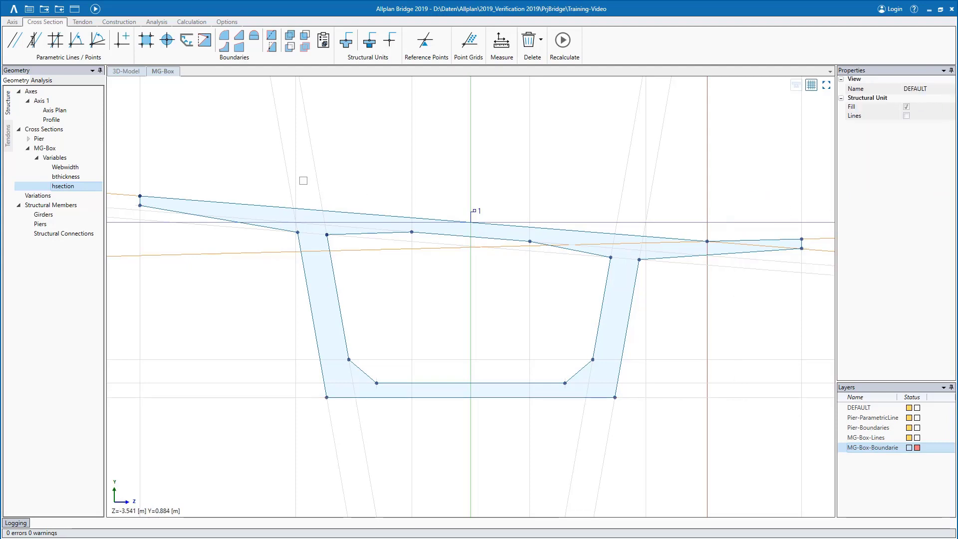
# - Create an angle variable incl with the description "Cross fall of the MG section" and the value -4.573 deg
pyautogui.rightClick(85, 160)
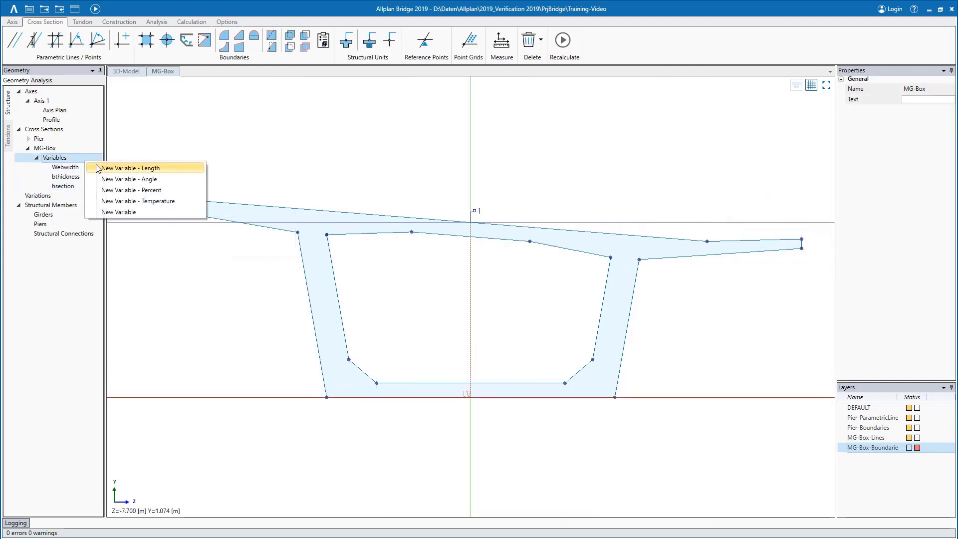
pyautogui.click(148, 179)
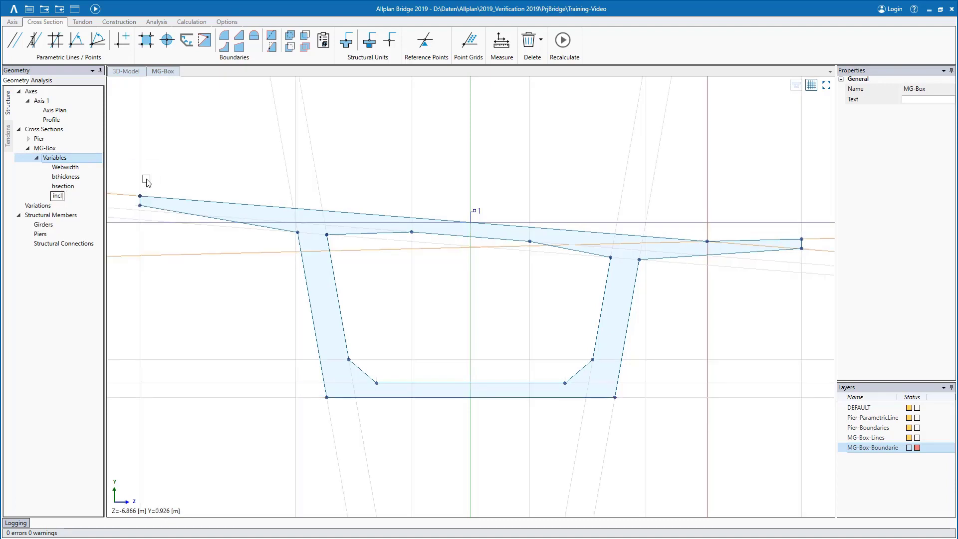
pyautogui.press('Return')
pyautogui.click(929, 99)
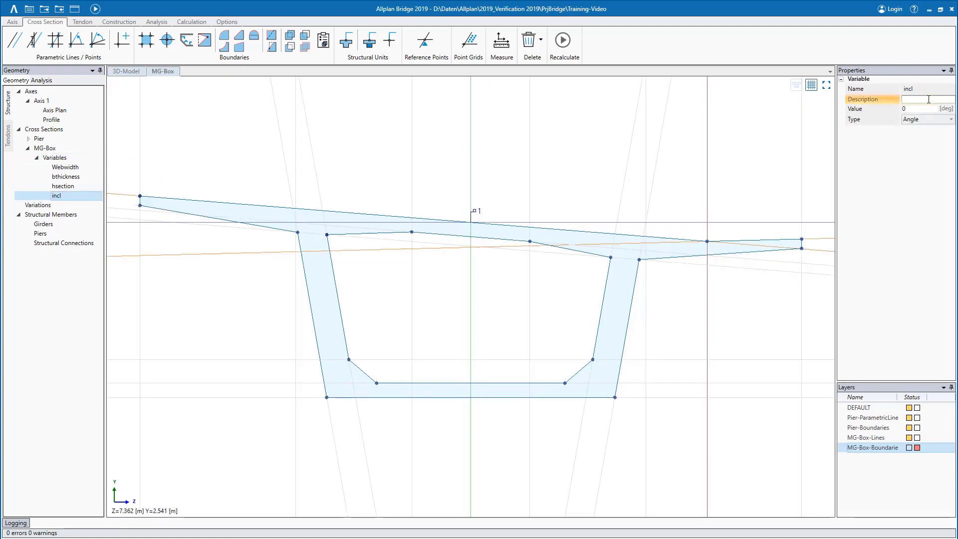
pyautogui.write('Cross fall of the MG section')
pyautogui.press('Tab')
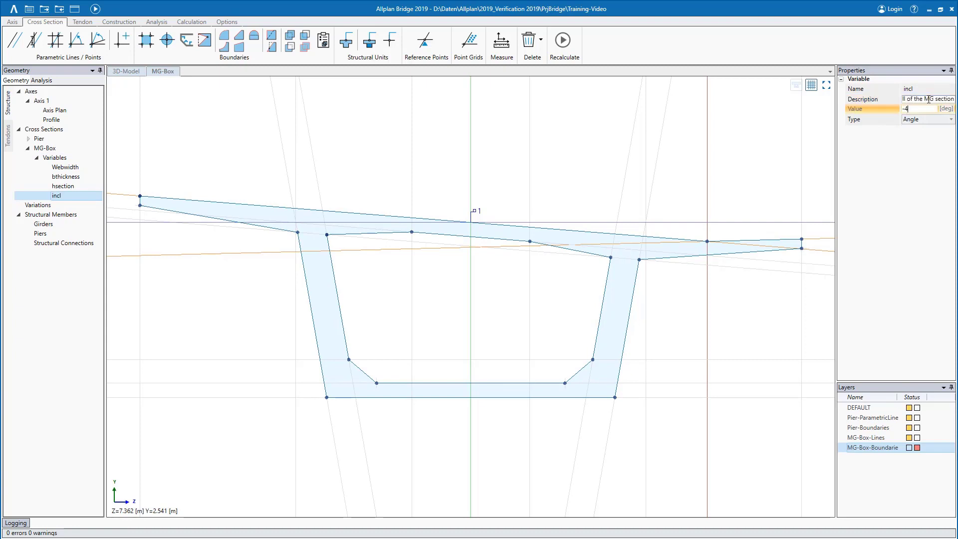
pyautogui.write('-4.573')
pyautogui.press('Tab')
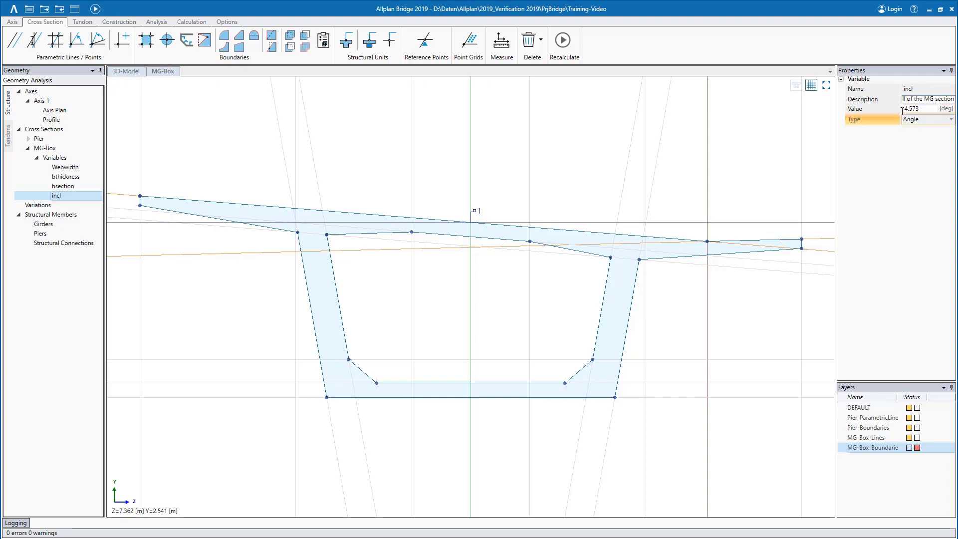
# - Assign the variable incl to the angle of the inclined top deck line, and hide the parametric lines
pyautogui.click(824, 250)
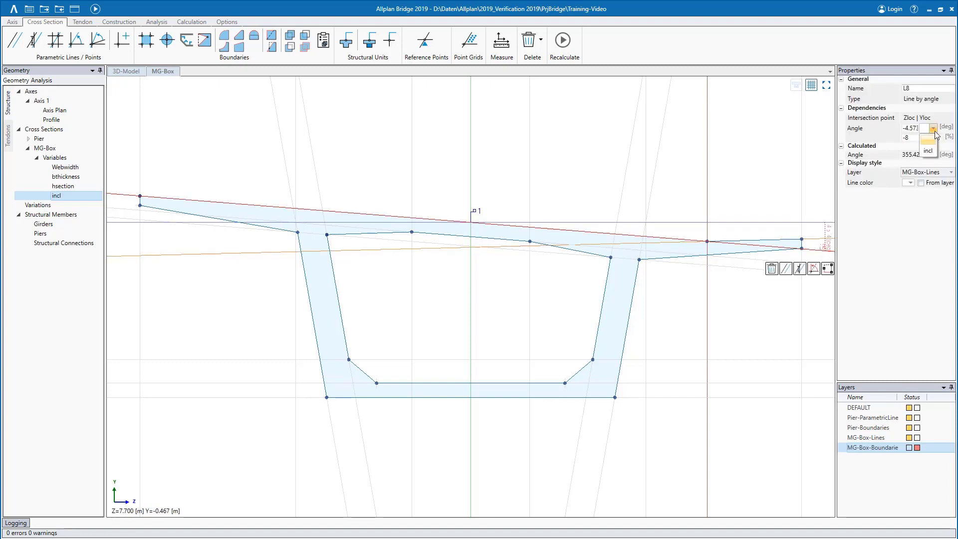
pyautogui.click(773, 174)
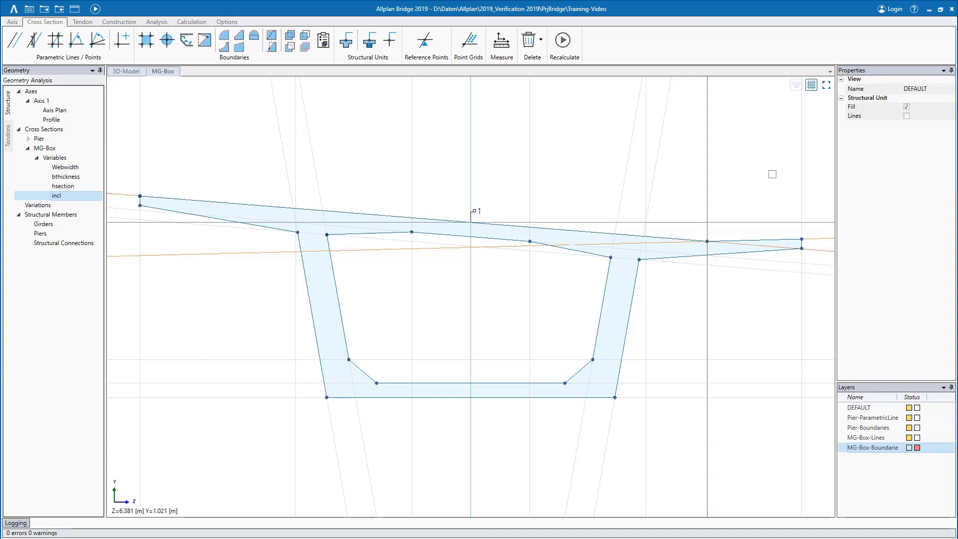
pyautogui.click(811, 85)
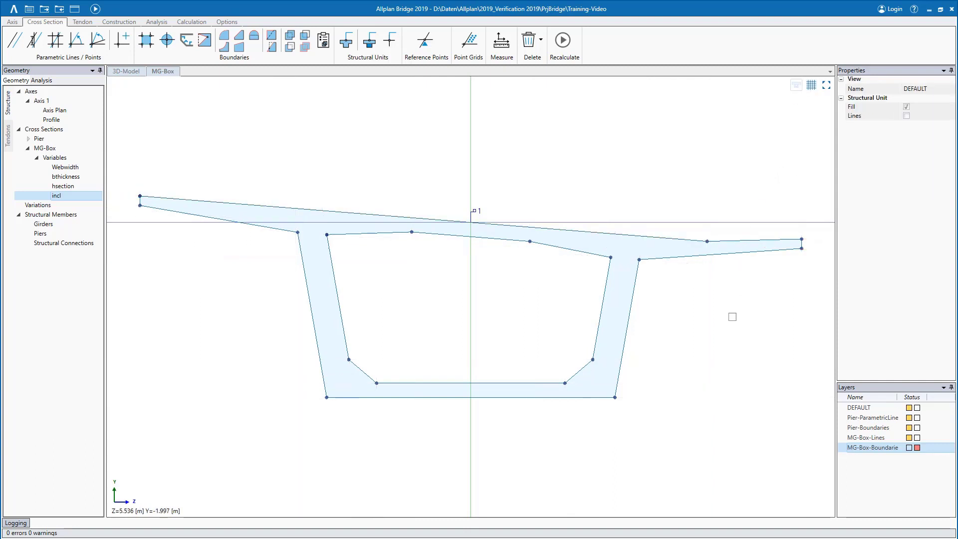
# - Try changing the section height interactively by offsetting the bottom line to an hsection of about 4.69 m
pyautogui.click(634, 398)
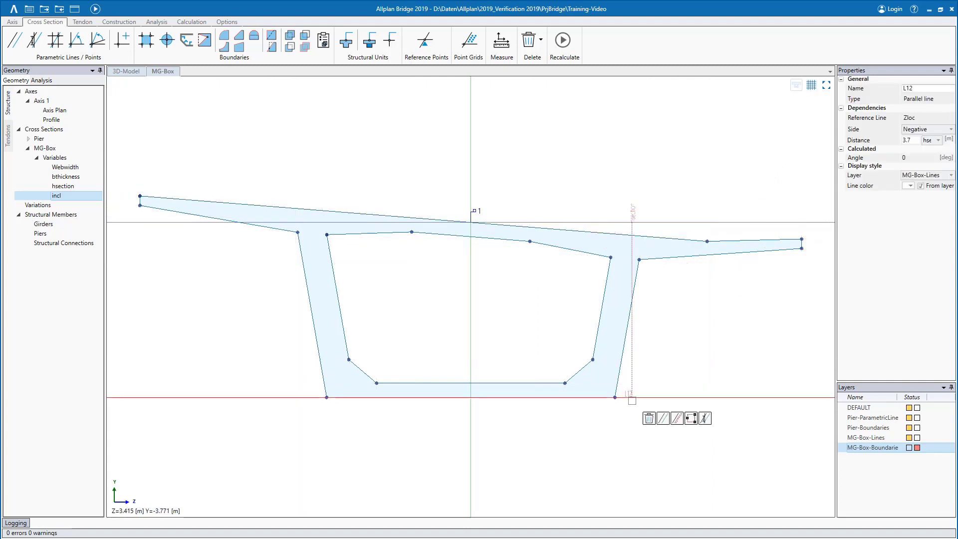
pyautogui.click(677, 419)
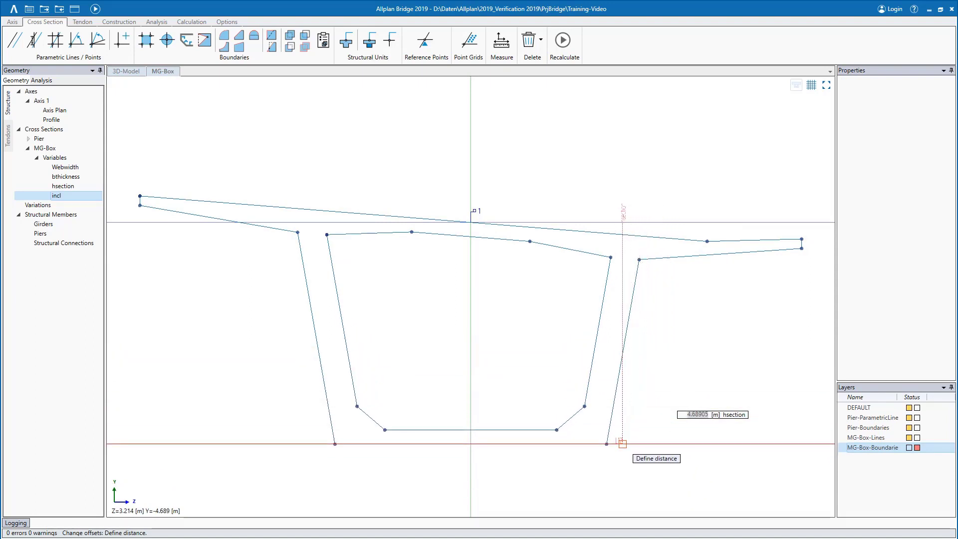
pyautogui.press('Escape')
# - Try changing the web thickness interactively by offsetting an inner web line to a Webwidth of about 0.42 m
pyautogui.click(339, 279)
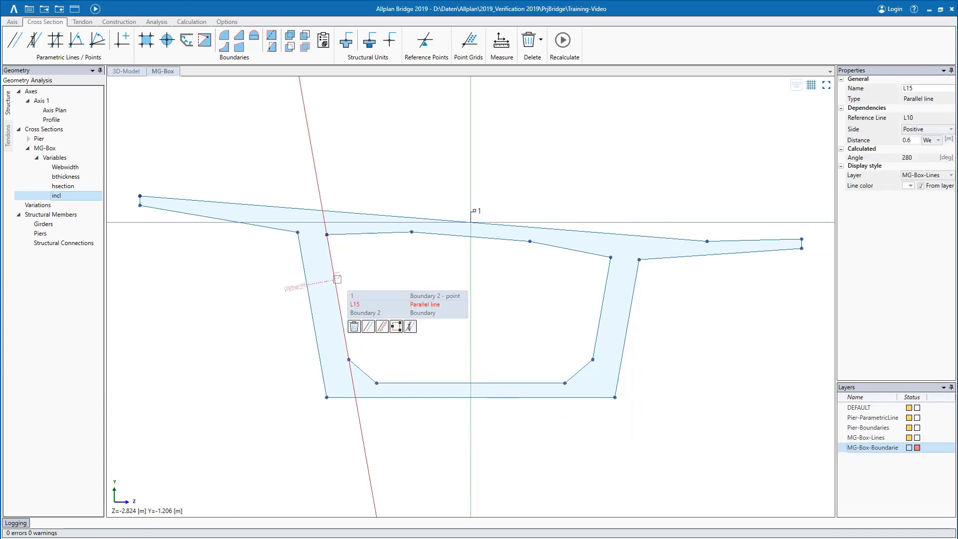
pyautogui.click(376, 326)
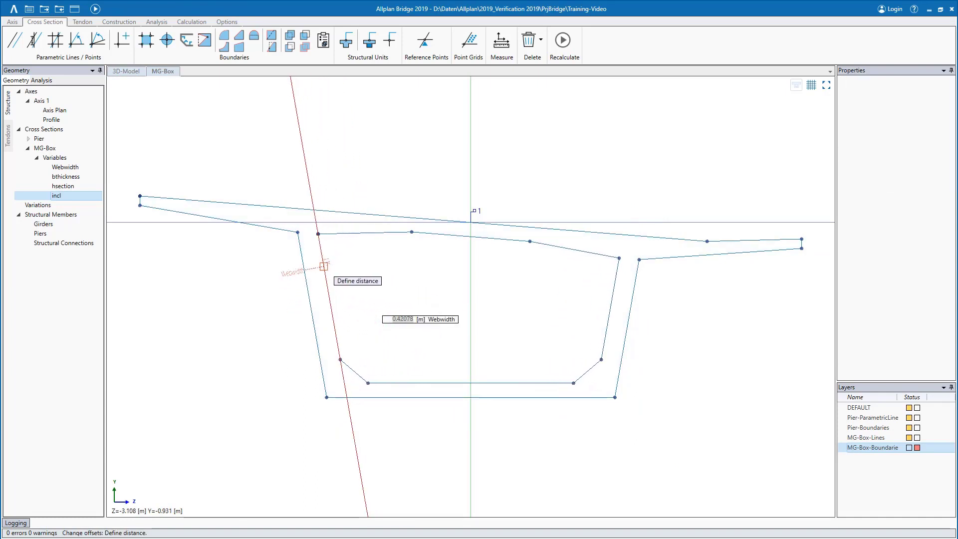
pyautogui.click(327, 268)
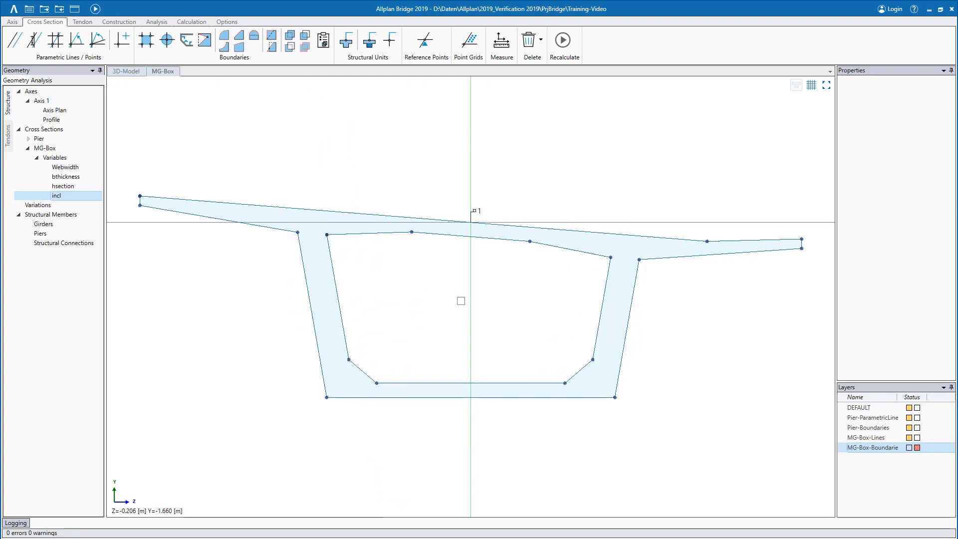
# - Try changing the cross fall interactively by rotating the top deck line to an incl of about 2.1 deg
pyautogui.click(826, 252)
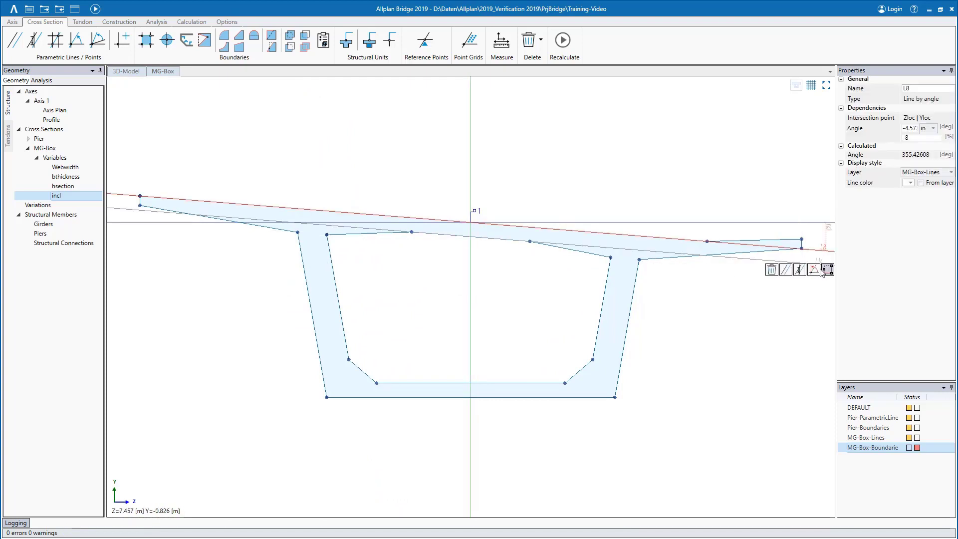
pyautogui.click(821, 272)
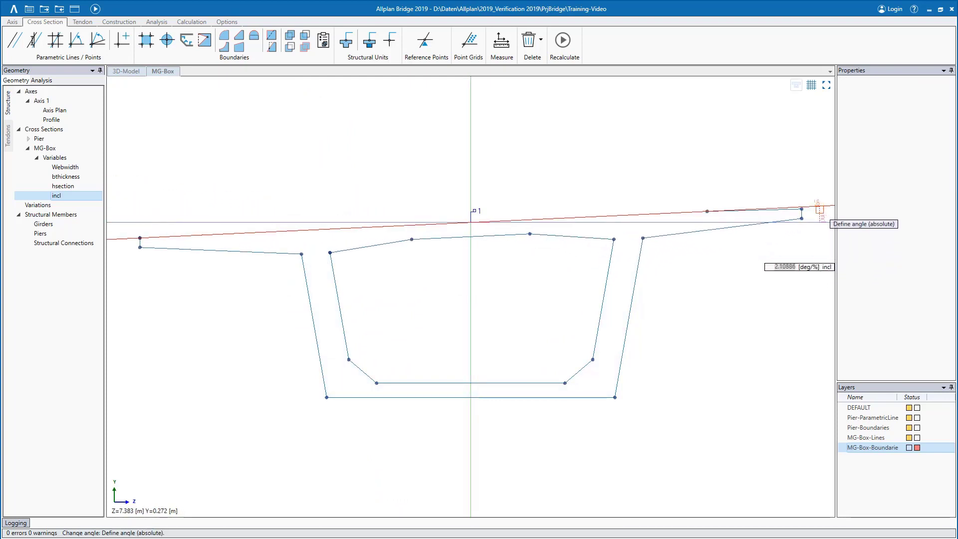
pyautogui.click(816, 254)
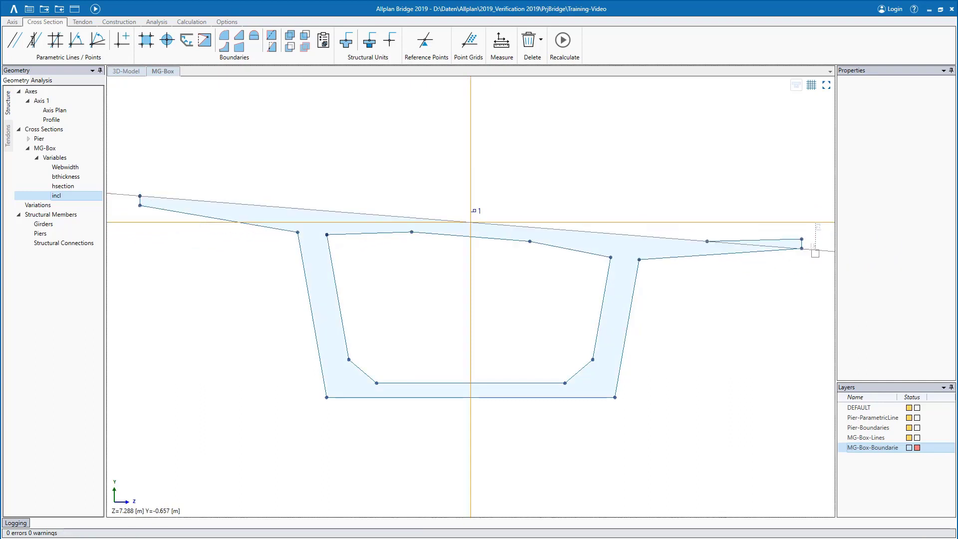
pyautogui.scroll(-1, 444, 289)
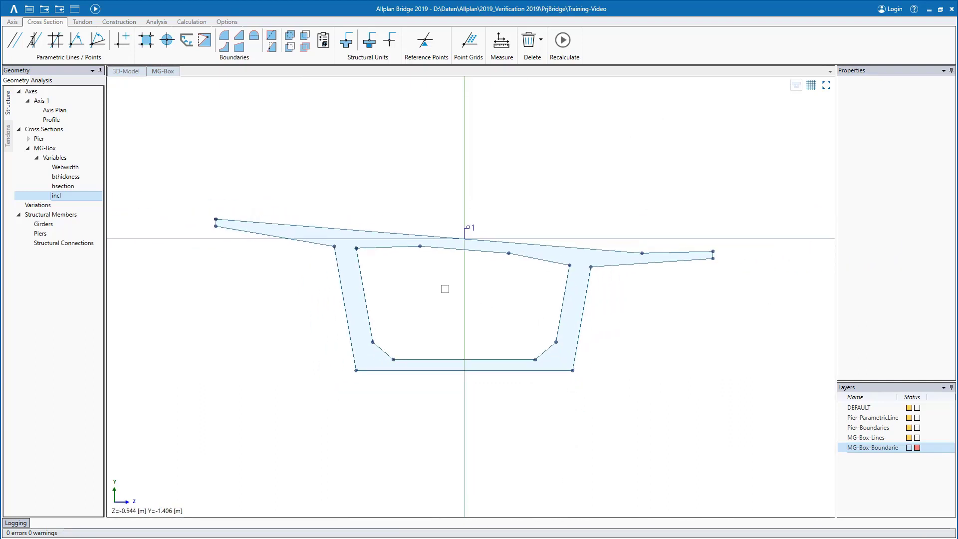
pyautogui.scroll(-1, 445, 289)
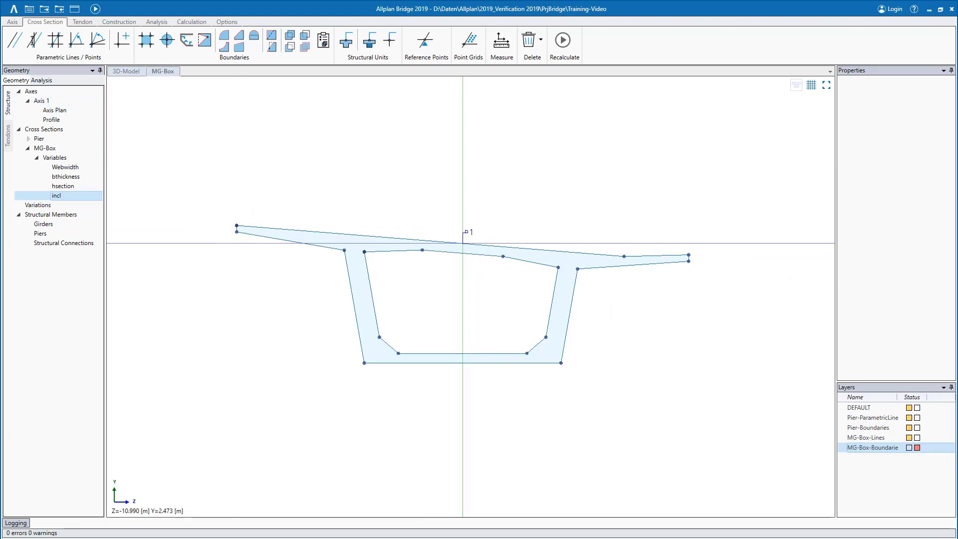